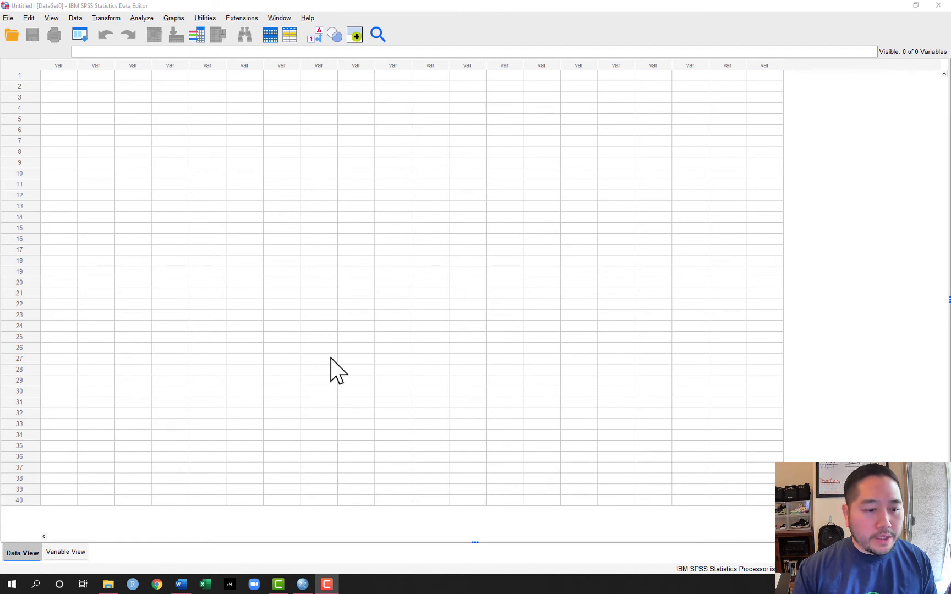
- Open the data file ANOVAdata.sav from the Datasets folder on the C: drive
click(8, 20)
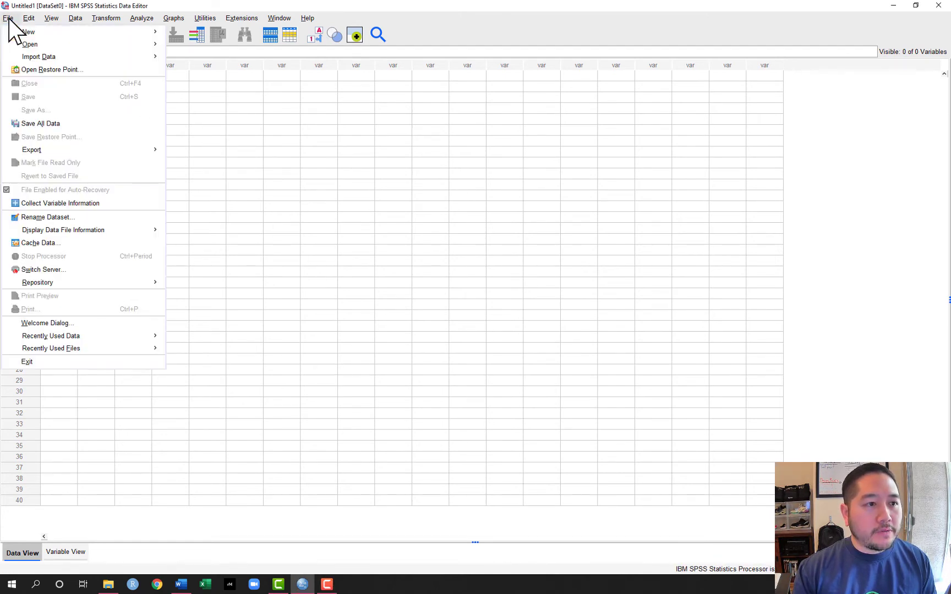
mouse_move(35, 45)
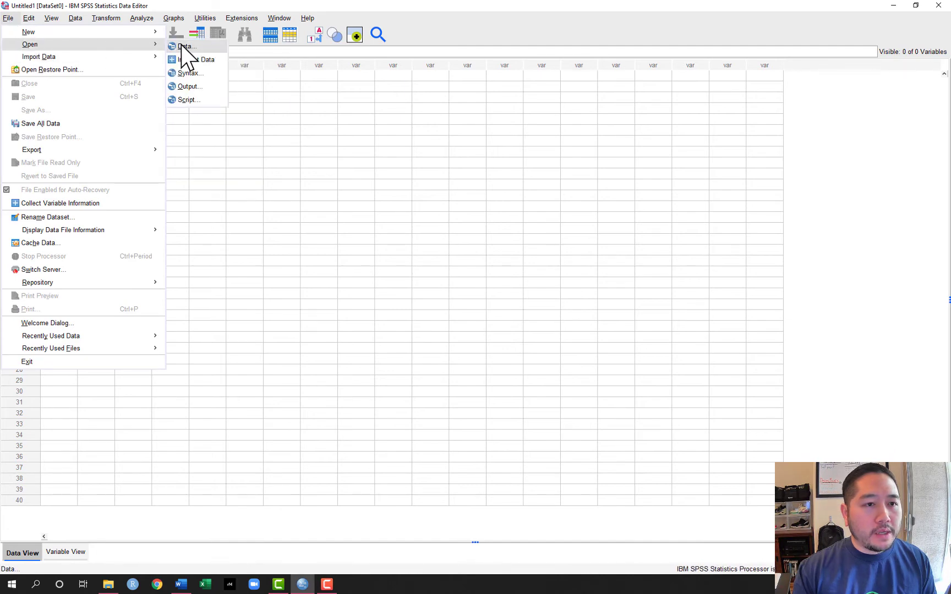
click(187, 46)
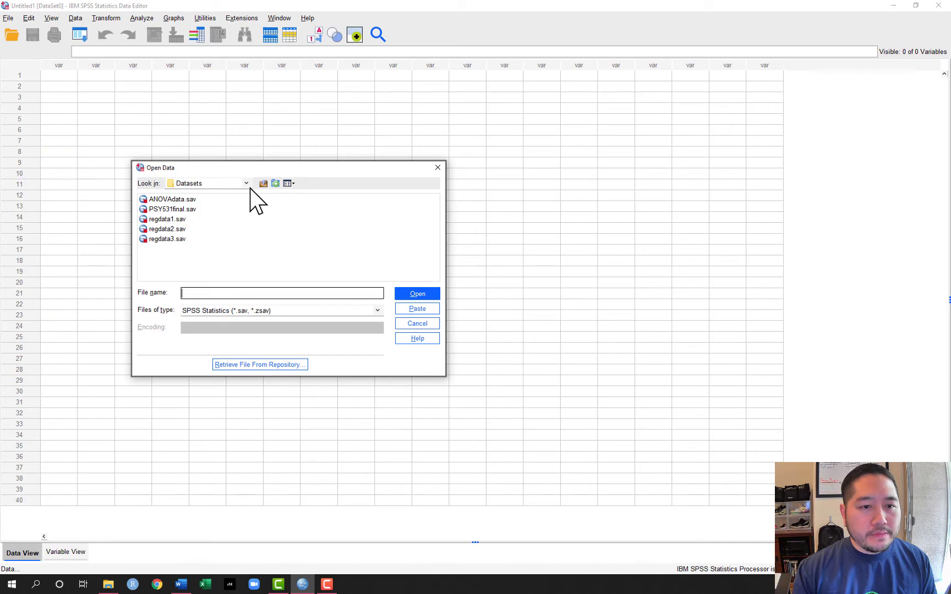
click(264, 183)
click(263, 184)
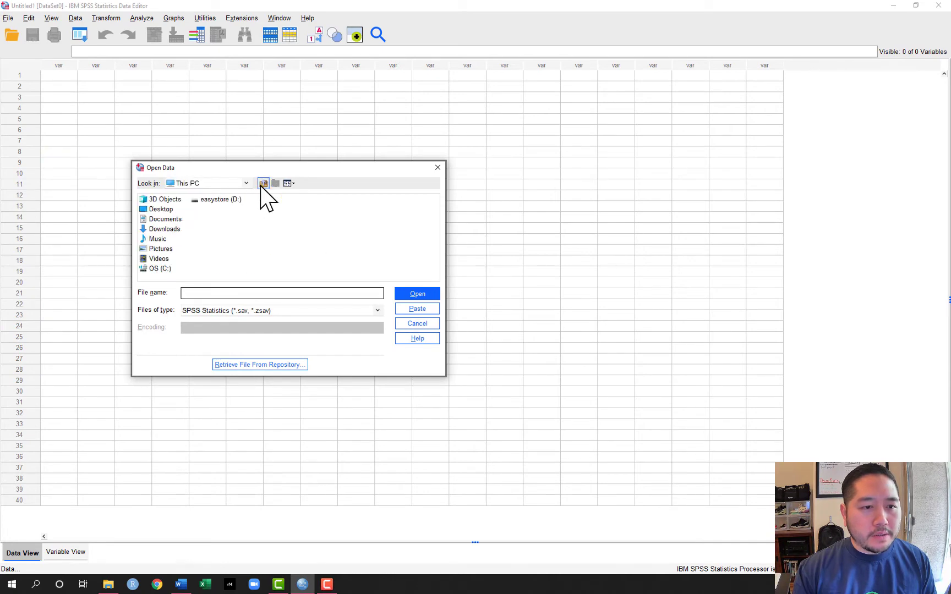
click(157, 270)
double_click(157, 270)
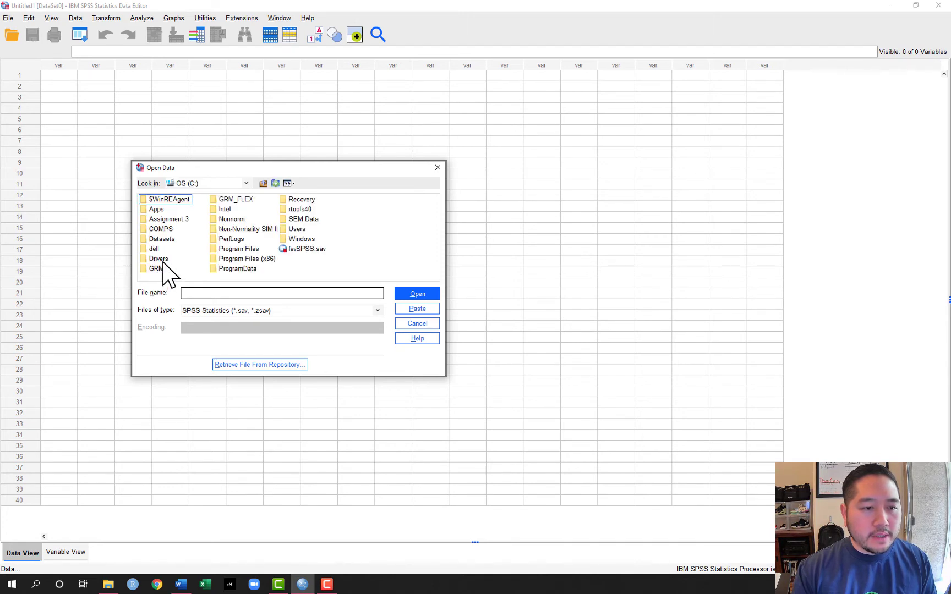
click(172, 240)
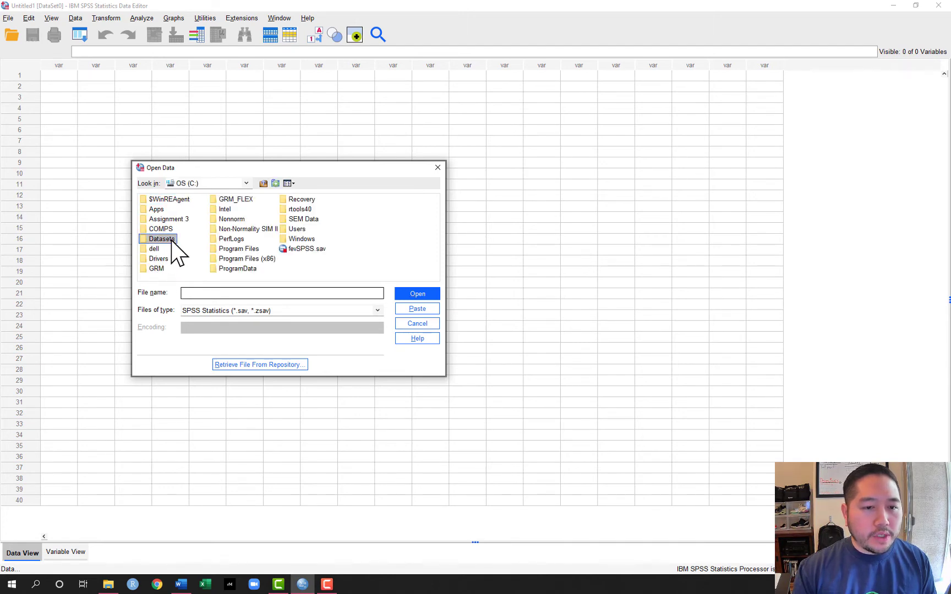
double_click(171, 241)
click(167, 199)
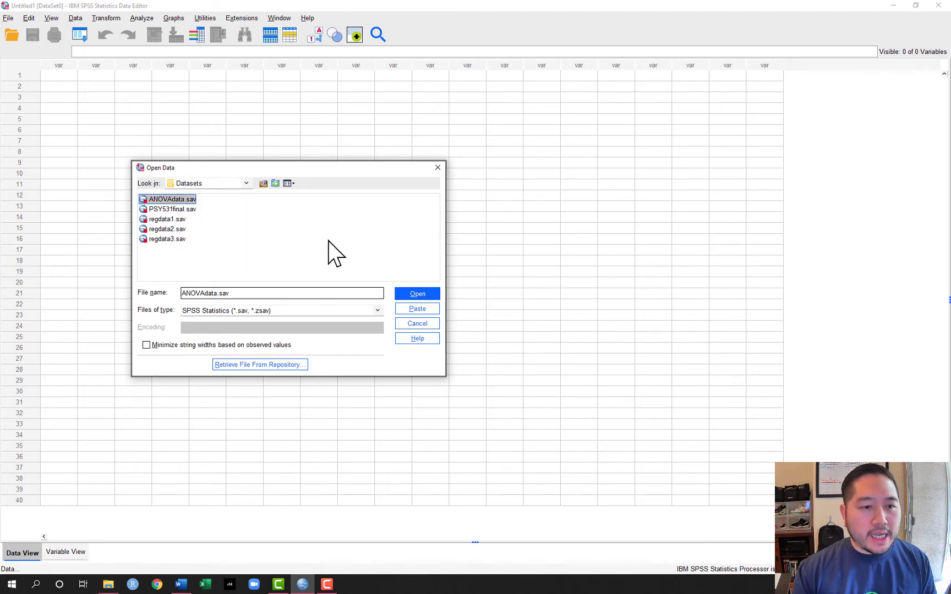
click(420, 294)
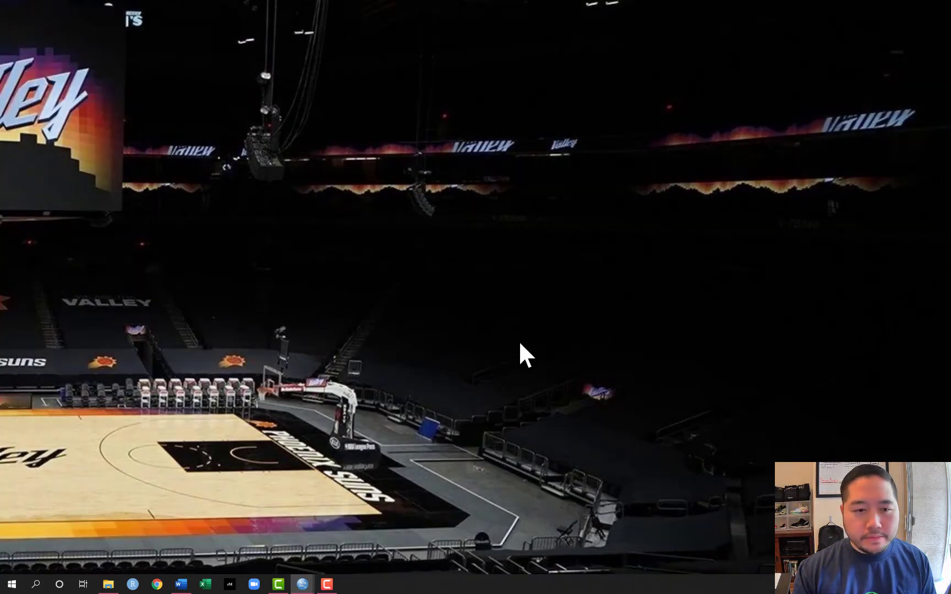
- Bring the output viewer window onto the main screen, view it maximized and minimize it to return to the dataset
drag(950, 68, 324, 100)
click(516, 100)
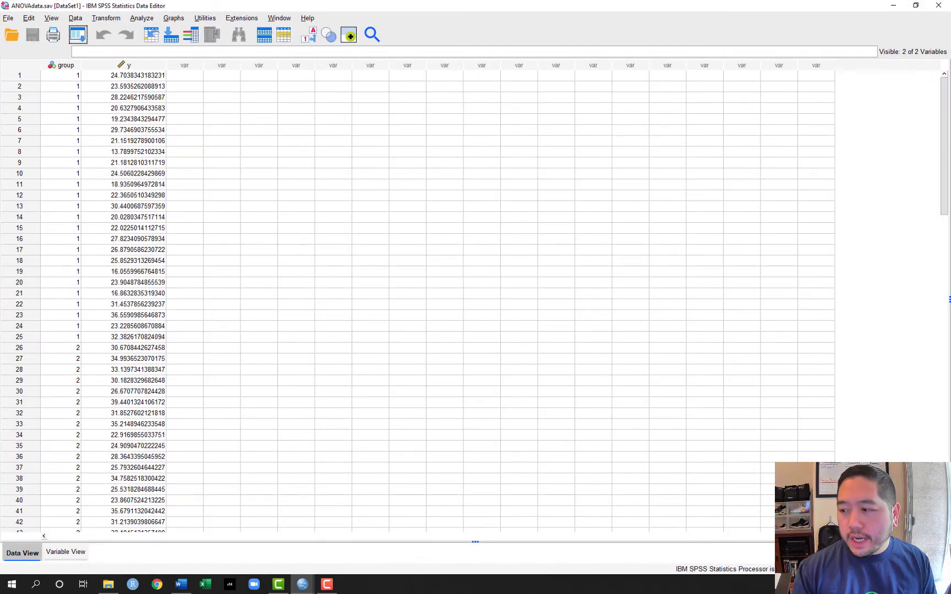
drag(754, 10, 419, 103)
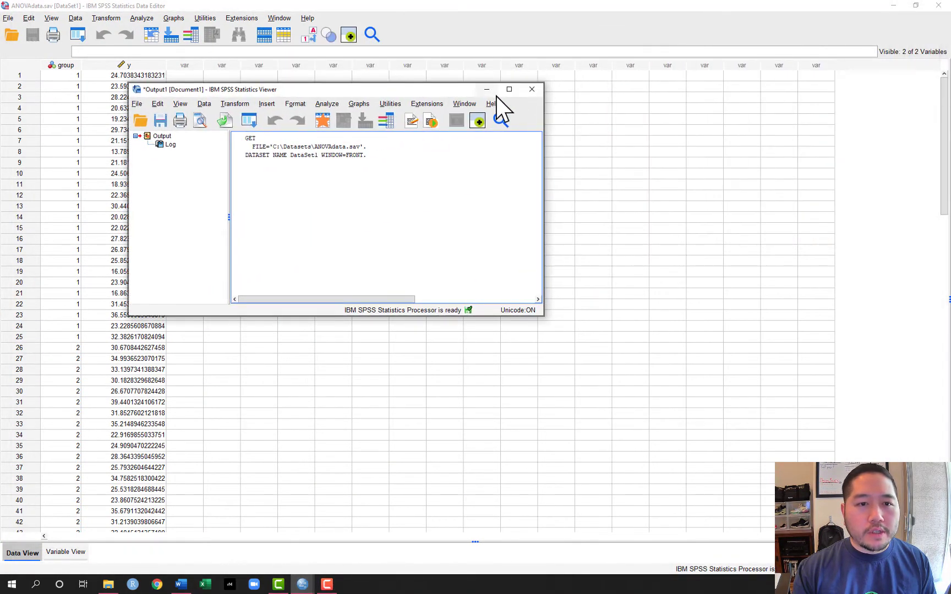
click(510, 89)
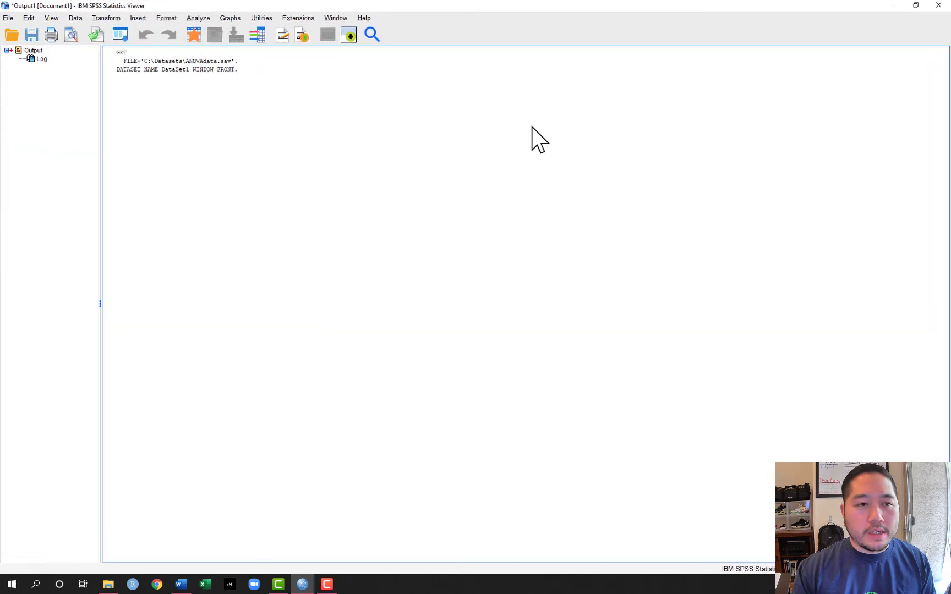
click(893, 6)
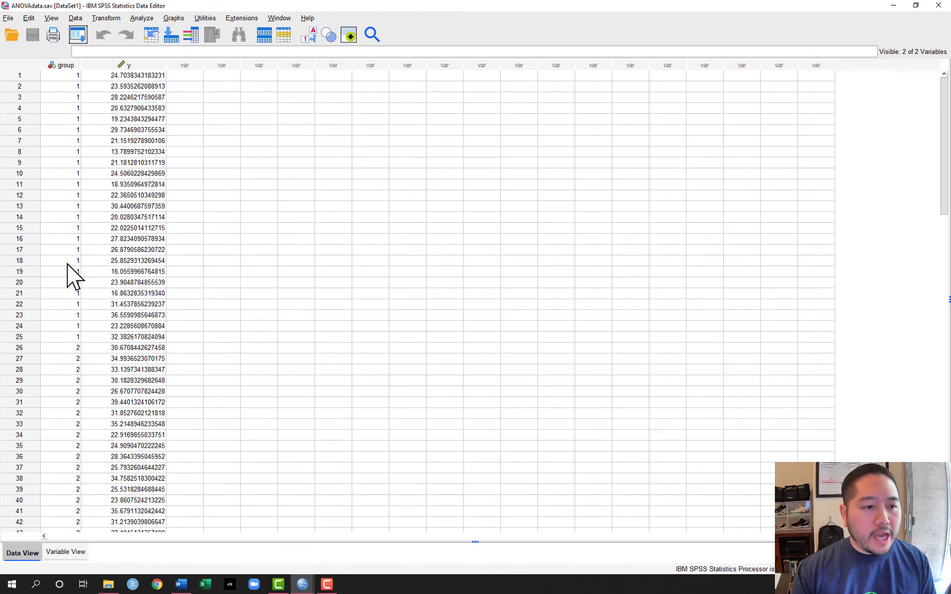
- Set up a Means comparison with y as the dependent variable and group as the independent variable
scroll(72, 404, down, 7)
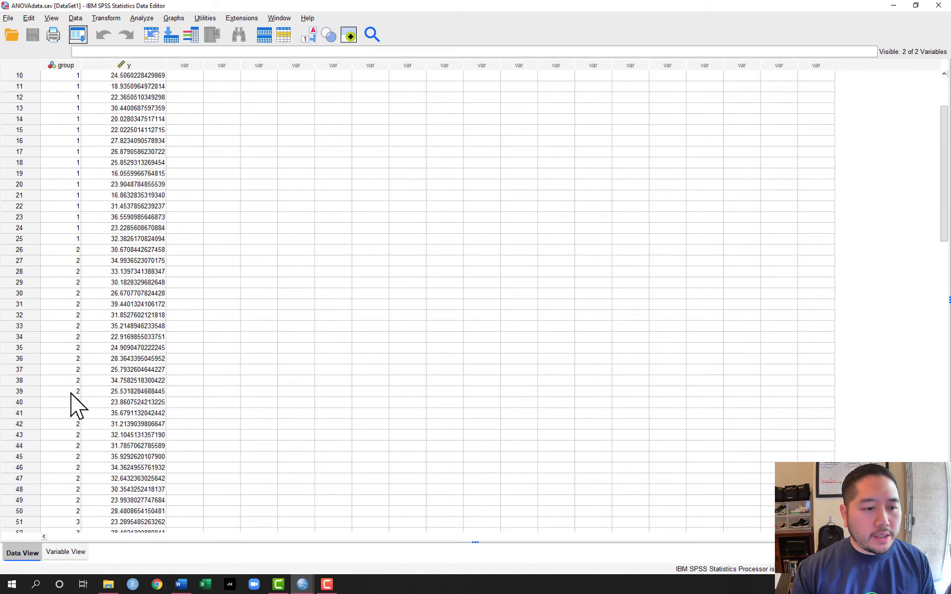
scroll(71, 404, down, 14)
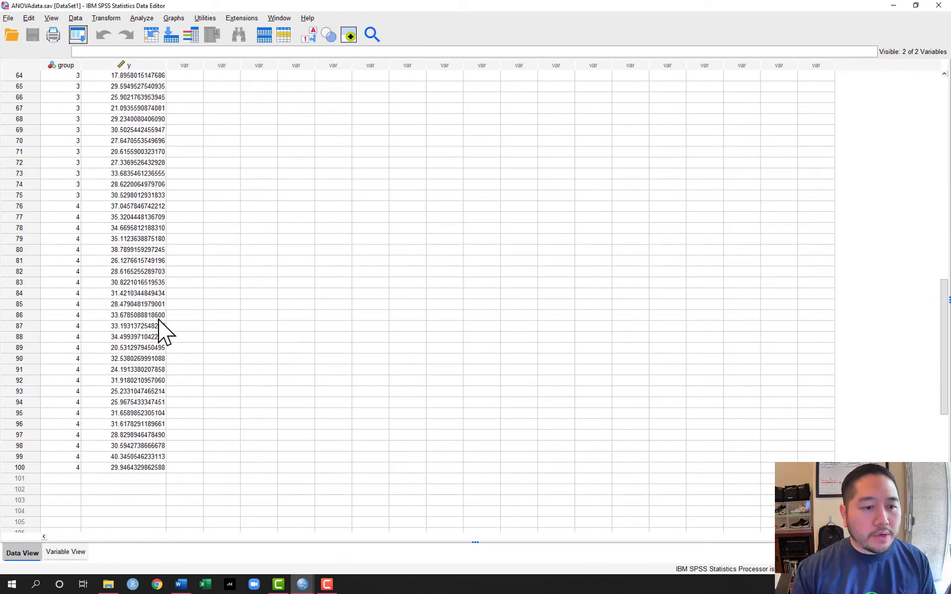
scroll(251, 322, up, 18)
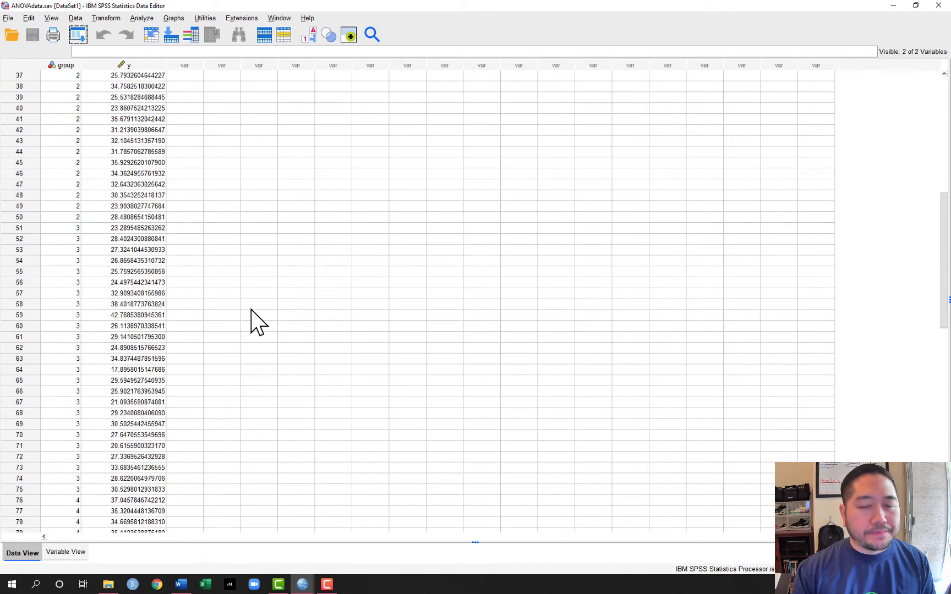
scroll(251, 311, up, 3)
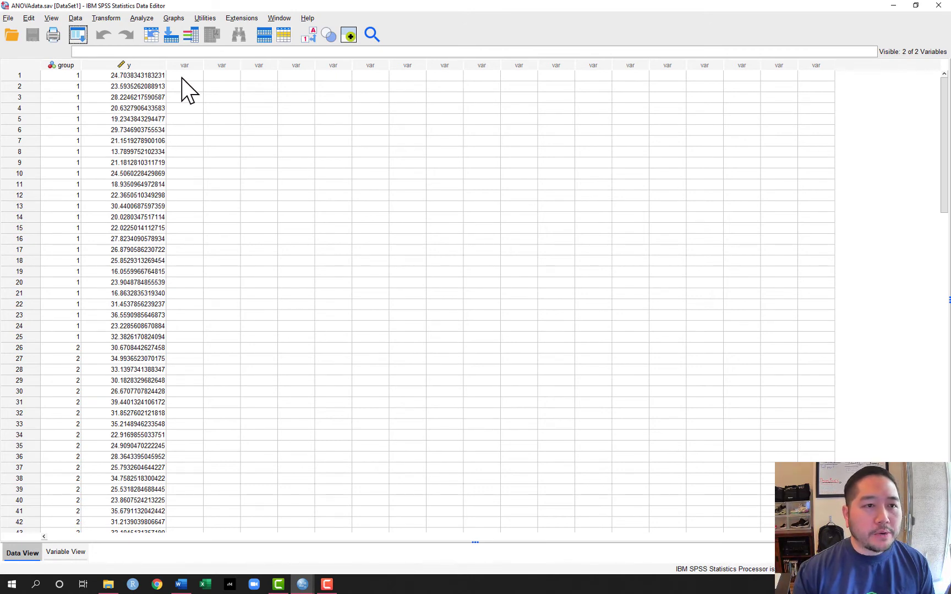
click(144, 18)
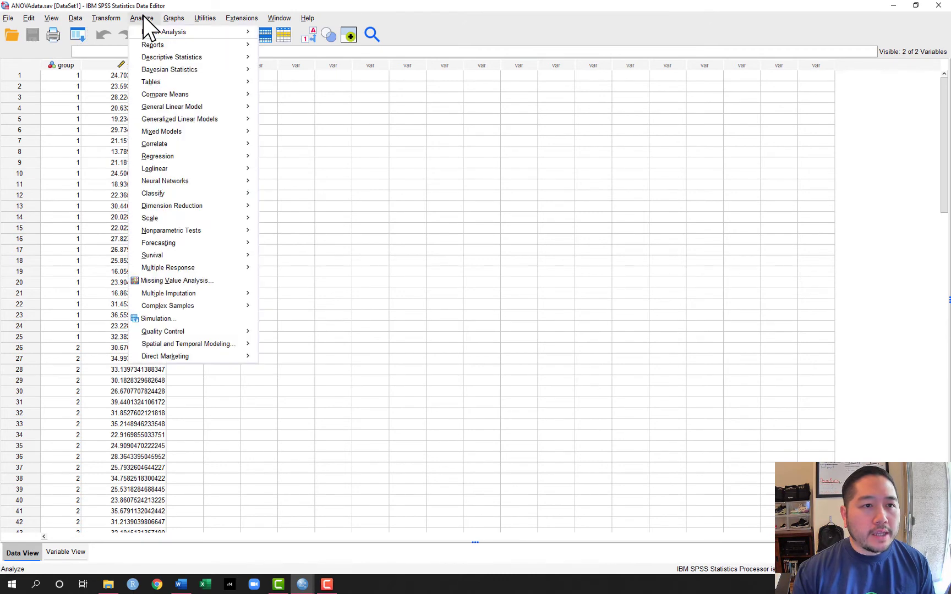
mouse_move(204, 95)
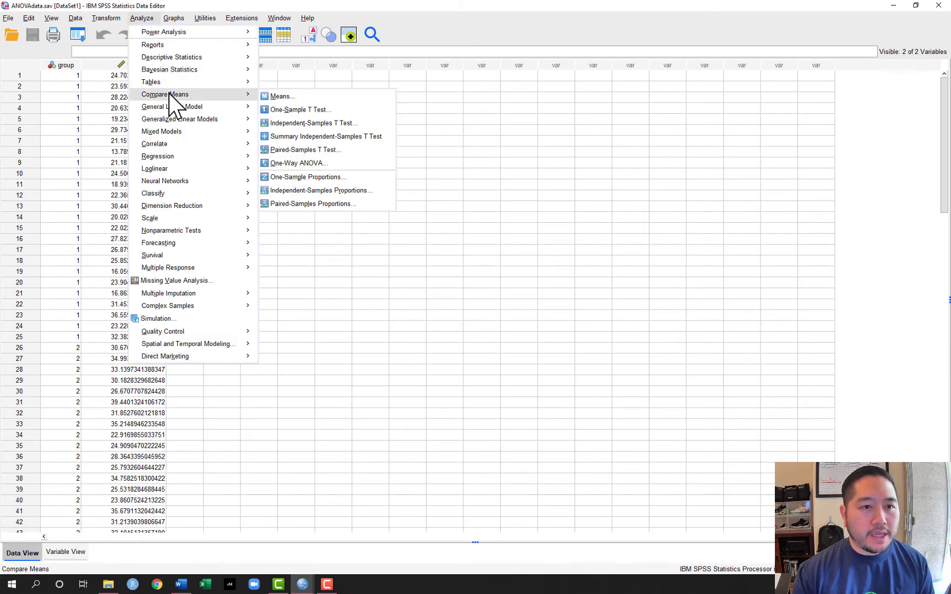
click(273, 99)
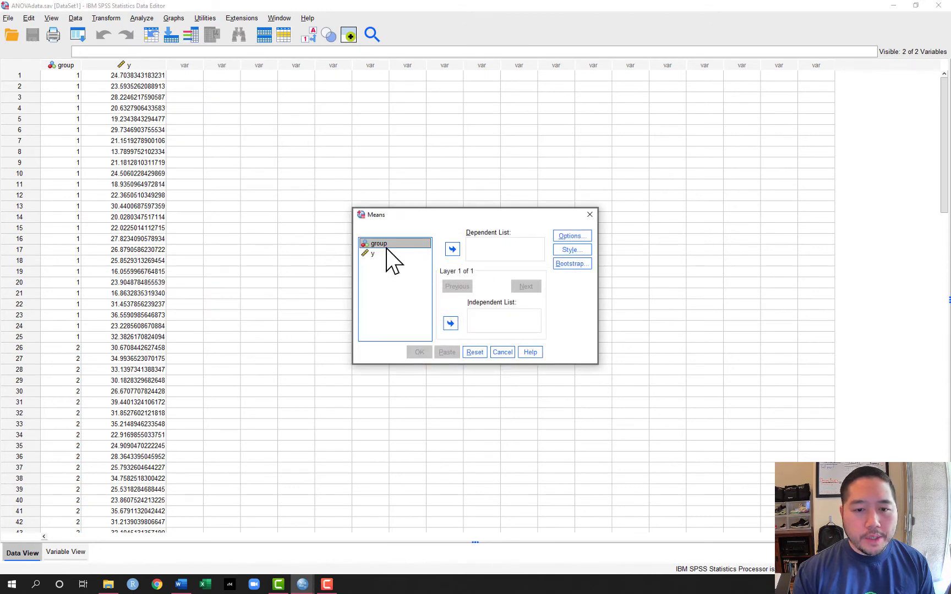
click(450, 323)
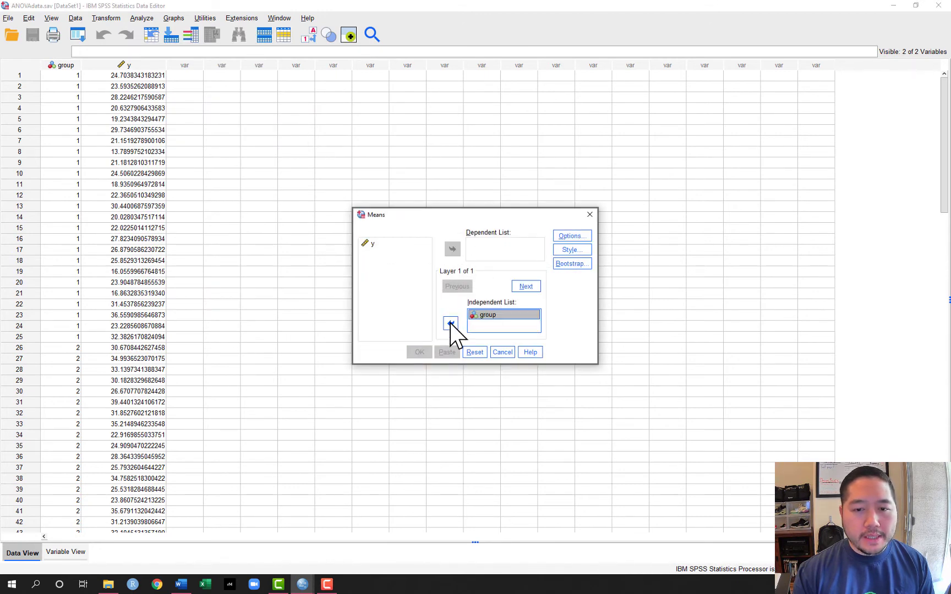
click(375, 244)
click(452, 250)
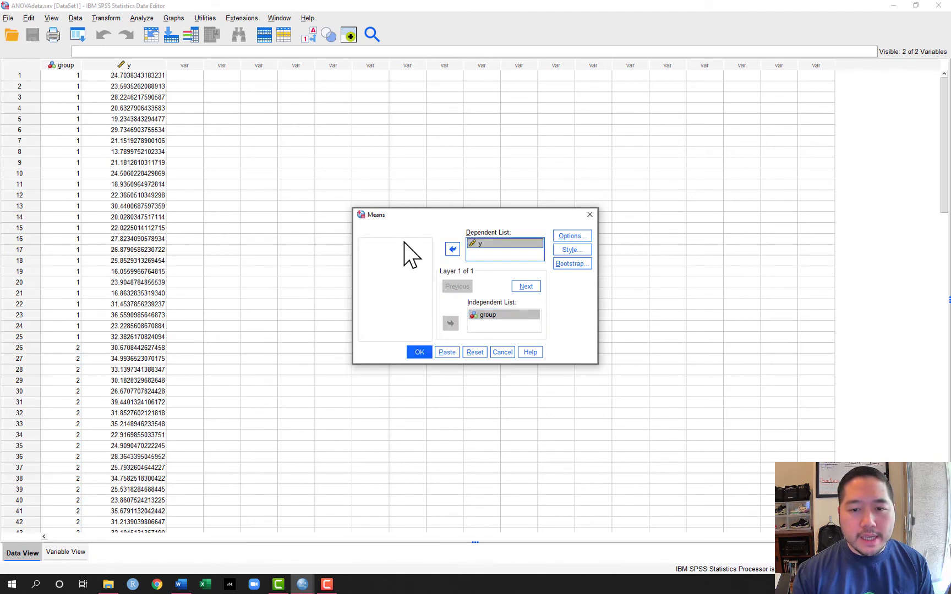
- Run the Means procedure and maximize the output viewer to examine the report of y by group
click(419, 352)
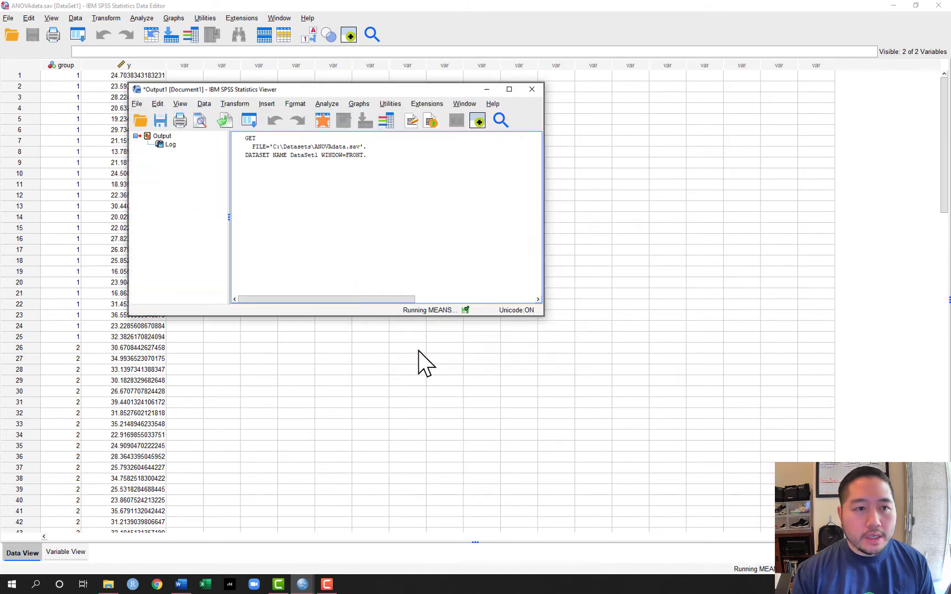
click(509, 90)
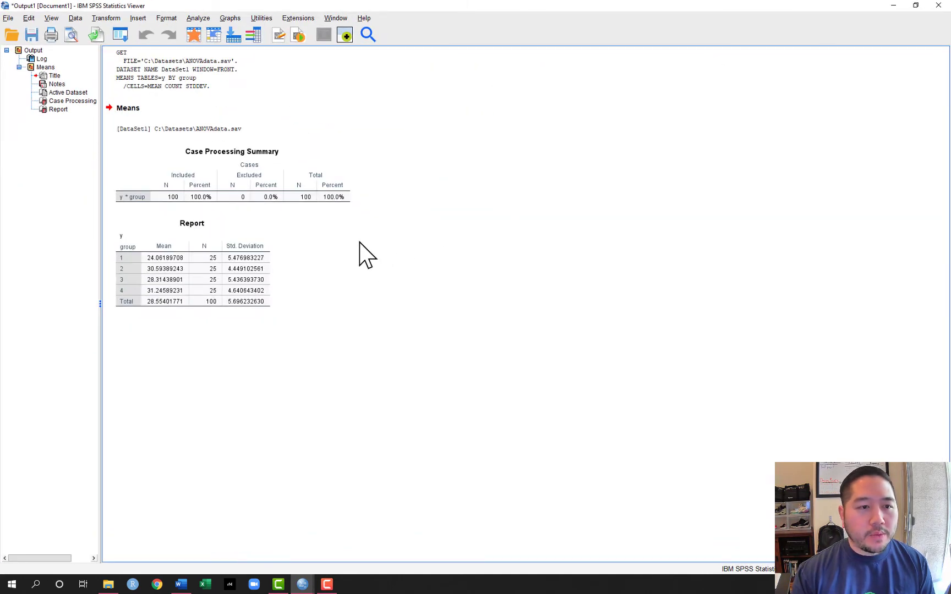
click(125, 262)
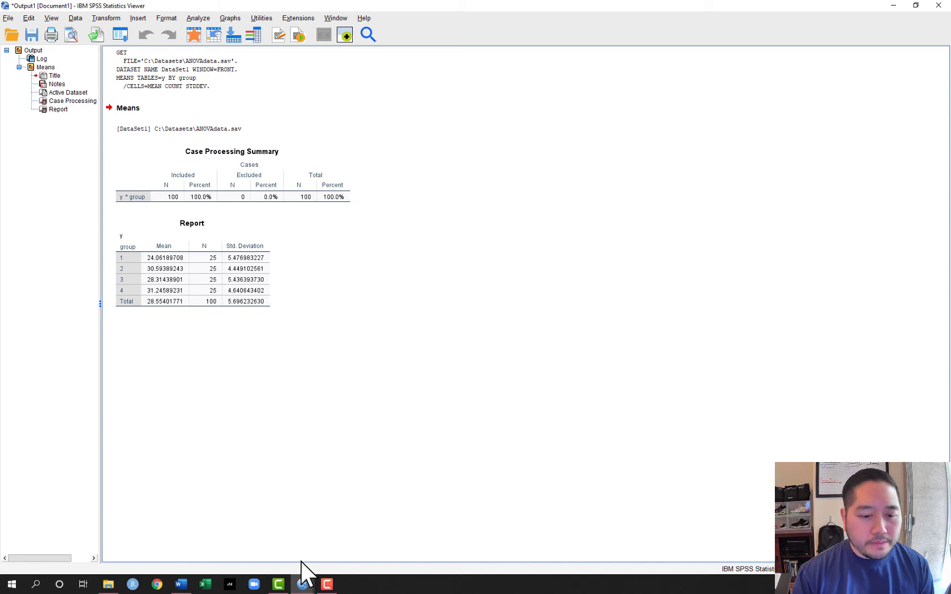
- Return to the dataset and set up a One-Way ANOVA with y as the dependent variable and group as the factor
mouse_move(302, 584)
click(336, 561)
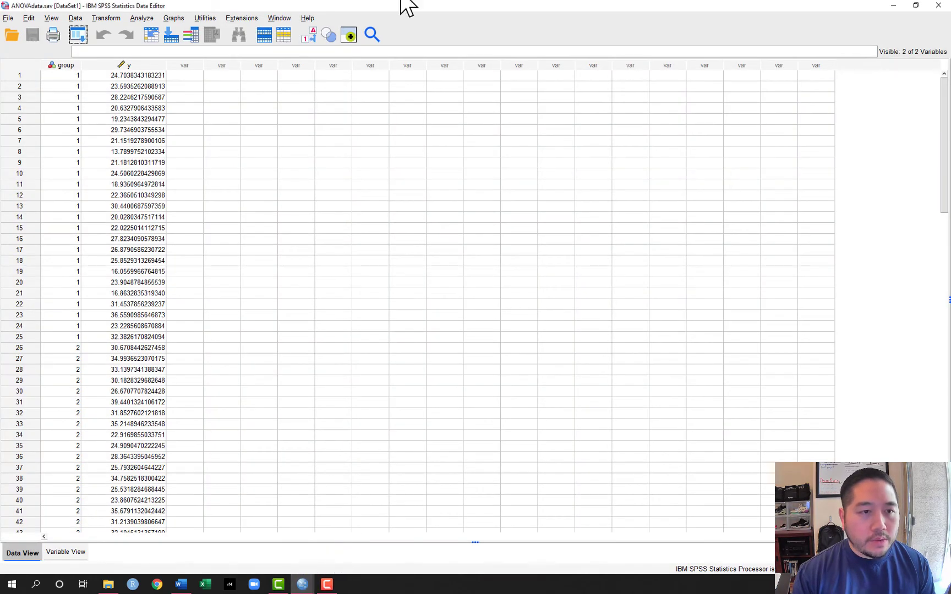
click(142, 19)
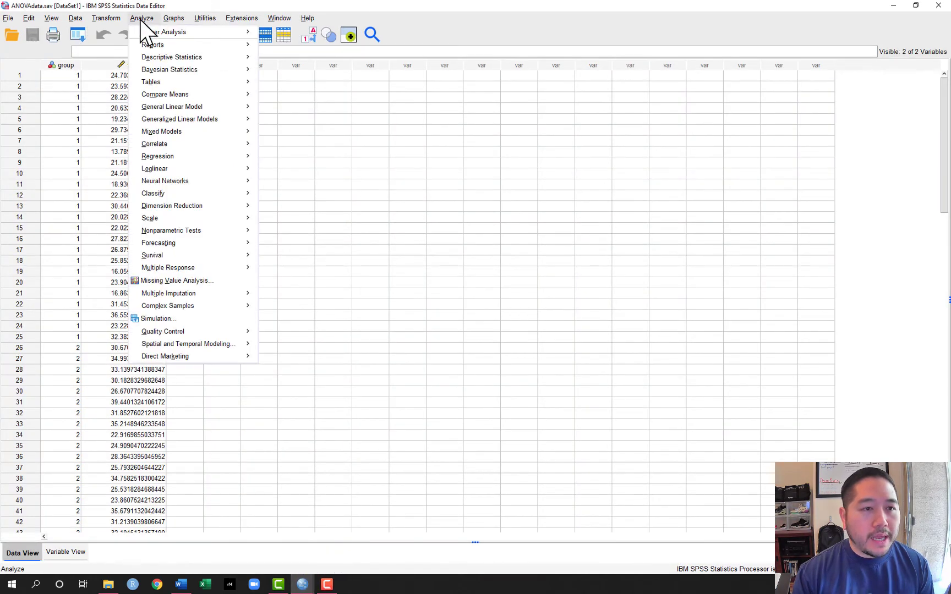
mouse_move(193, 97)
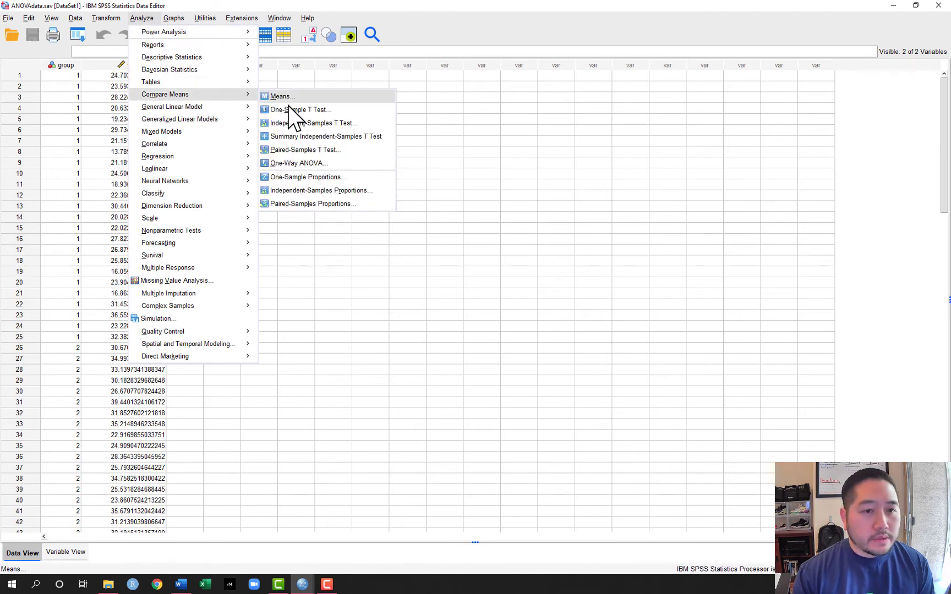
click(333, 162)
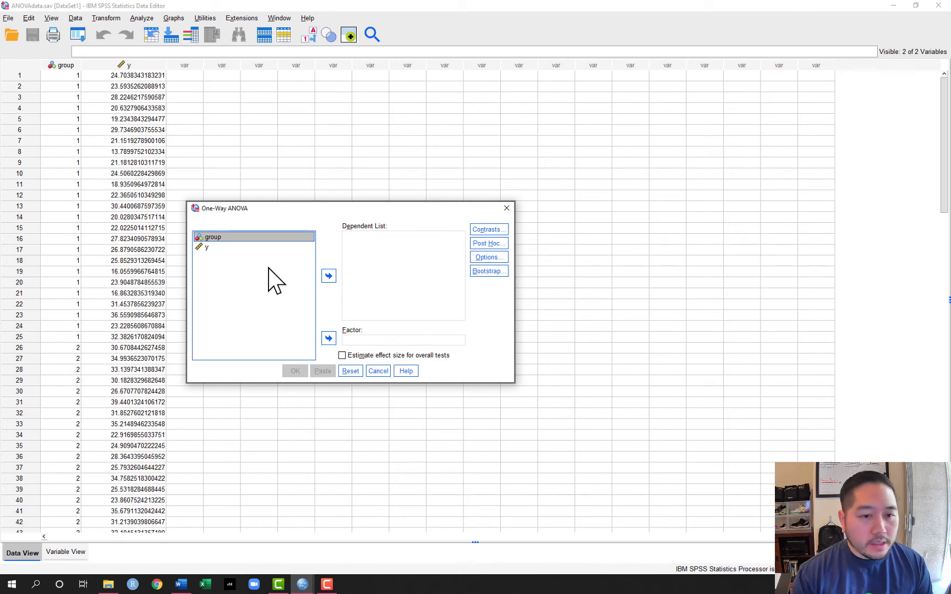
click(221, 248)
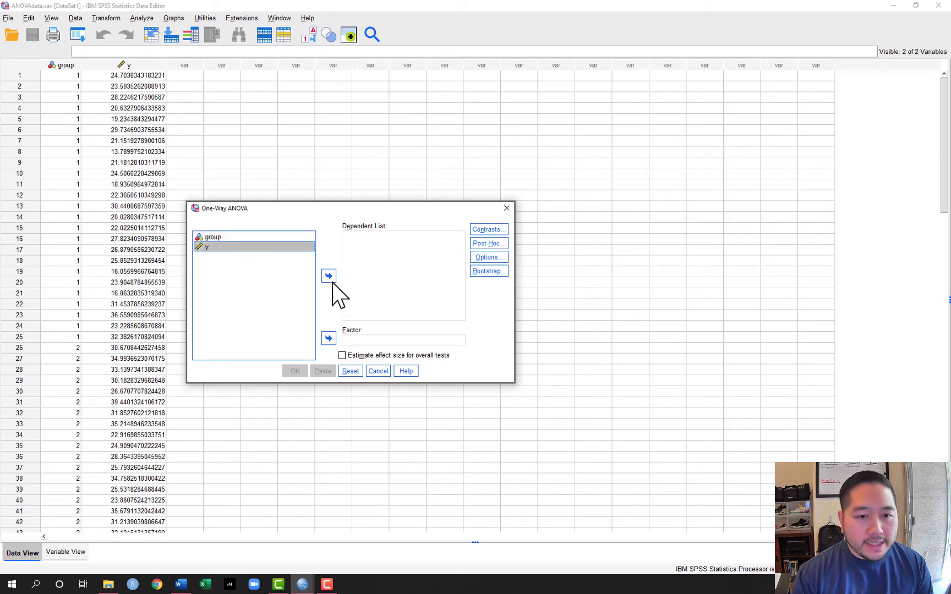
click(329, 277)
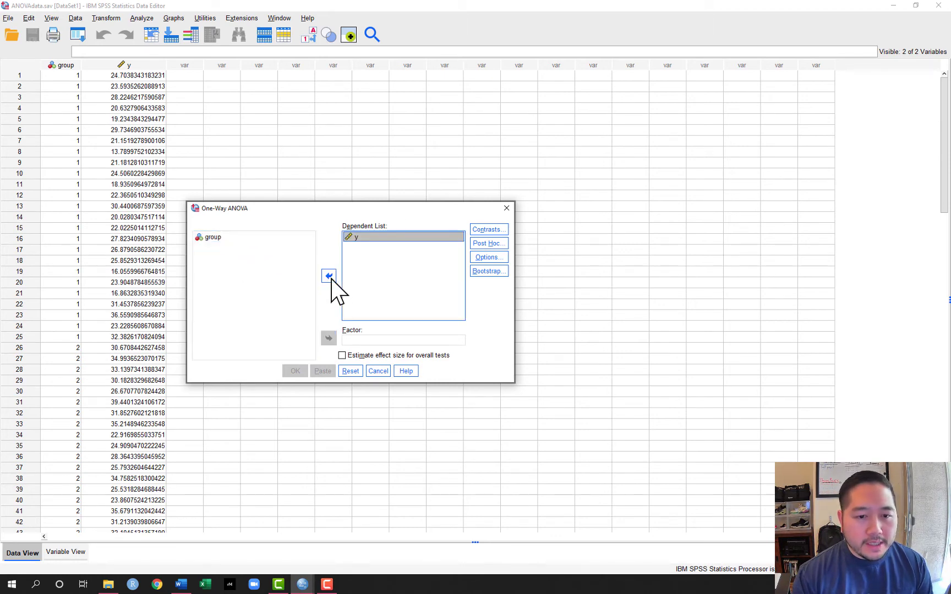
click(206, 240)
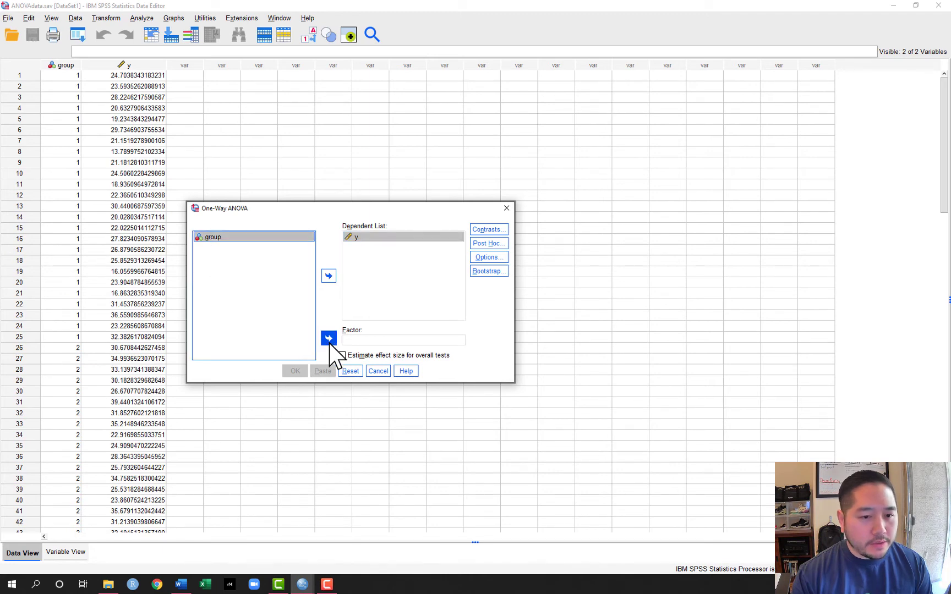
click(329, 339)
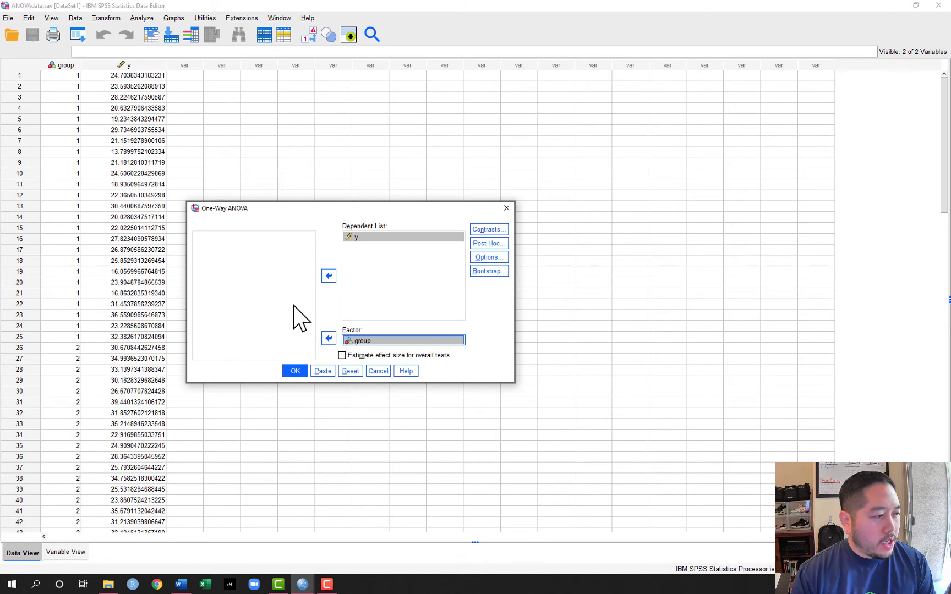
- Open the One-Way ANOVA contrasts, move the dialog into view and add -3 as the first coefficient
click(497, 230)
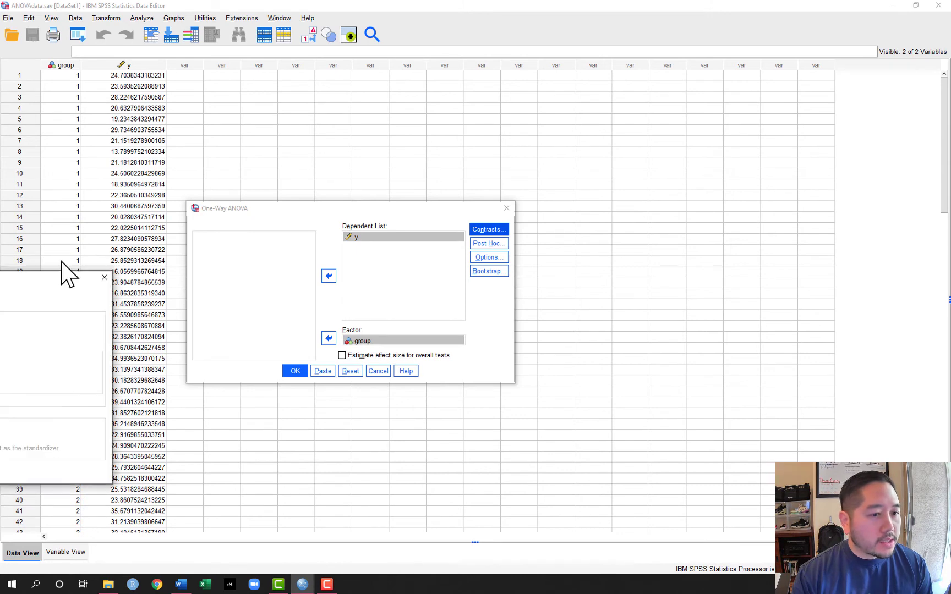
drag(64, 272, 521, 122)
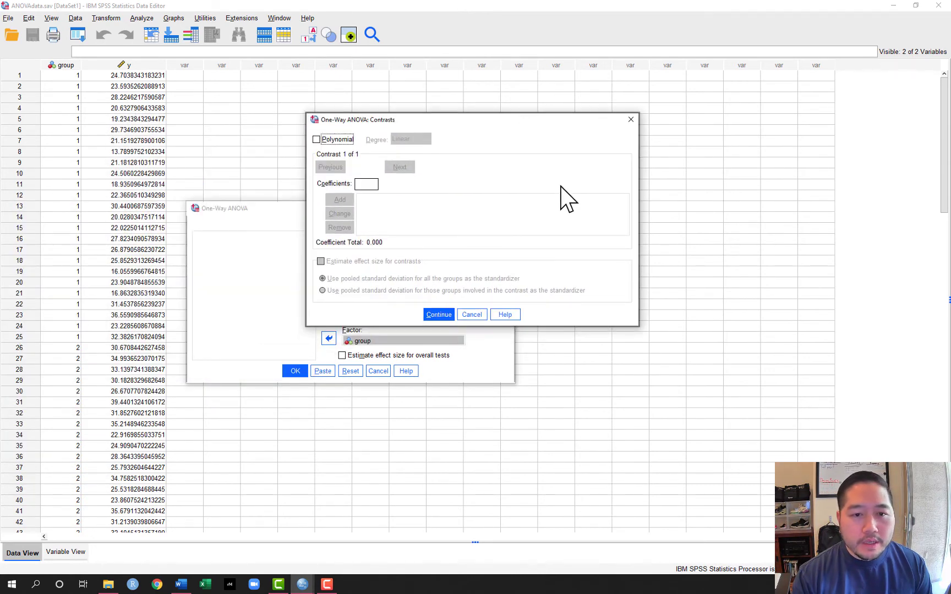
click(368, 187)
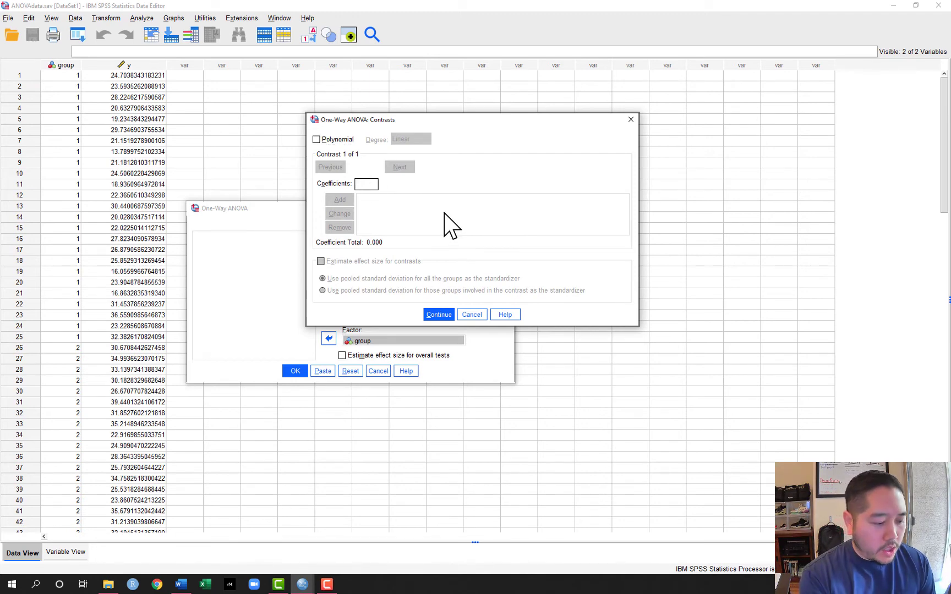
text(-3)
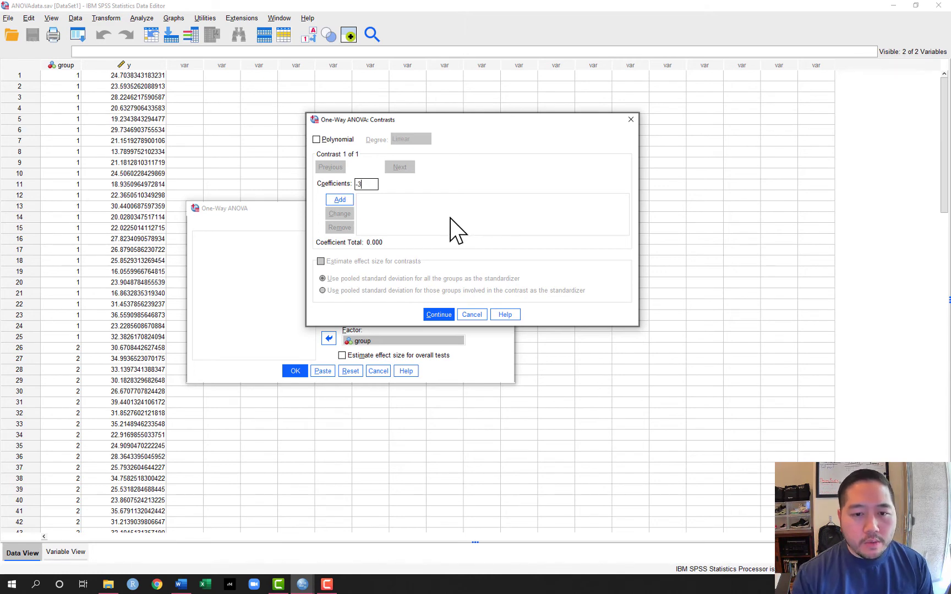
click(346, 203)
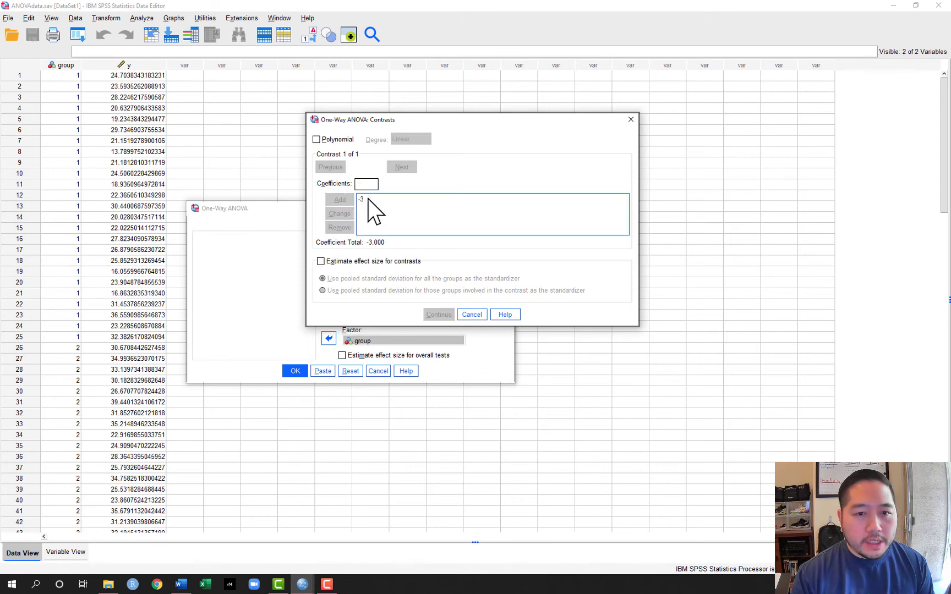
- Add the coefficients 1, 1 and 1 for the remaining three groups and run the One-Way ANOVA
text(1)
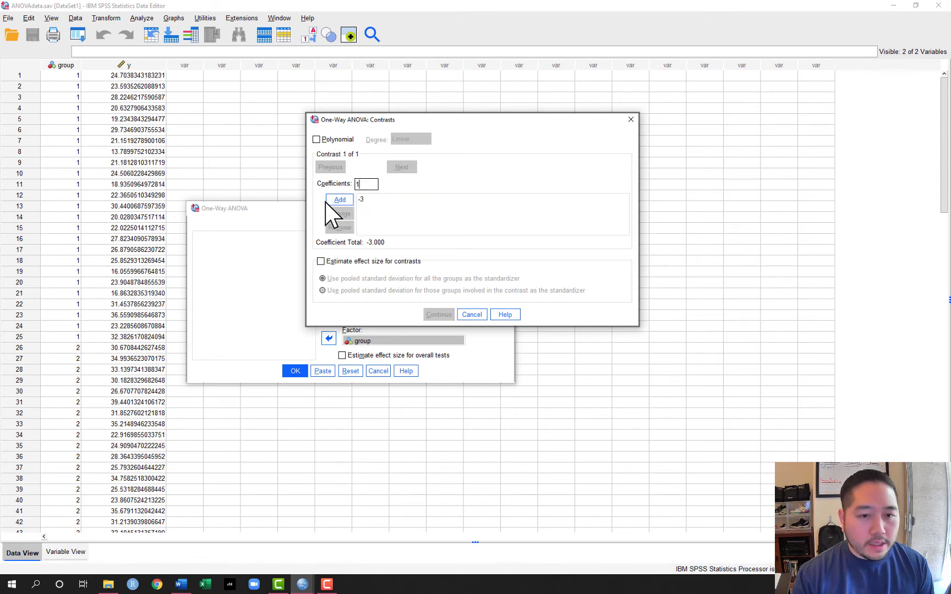
click(334, 201)
click(366, 185)
text(1)
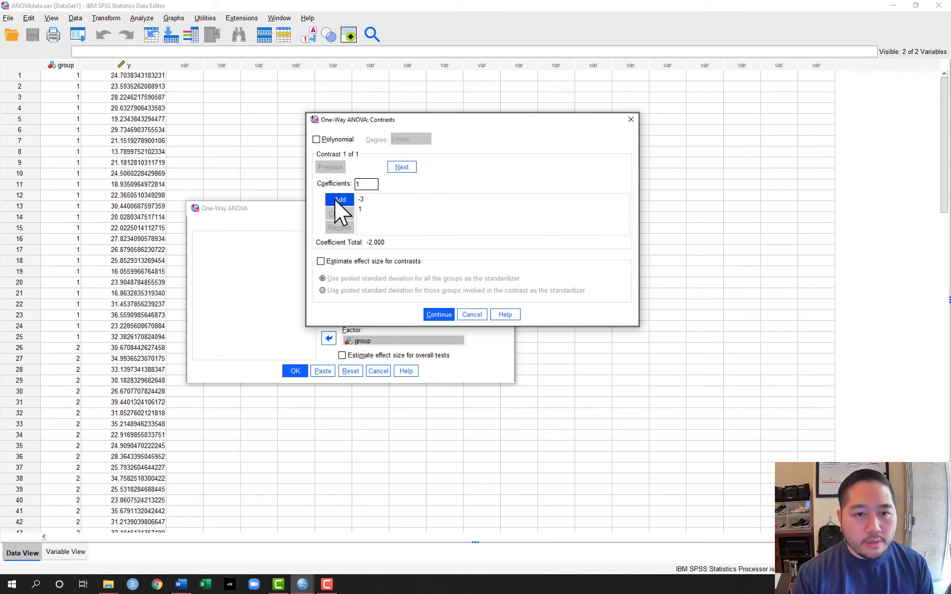
click(335, 199)
text(1)
click(343, 200)
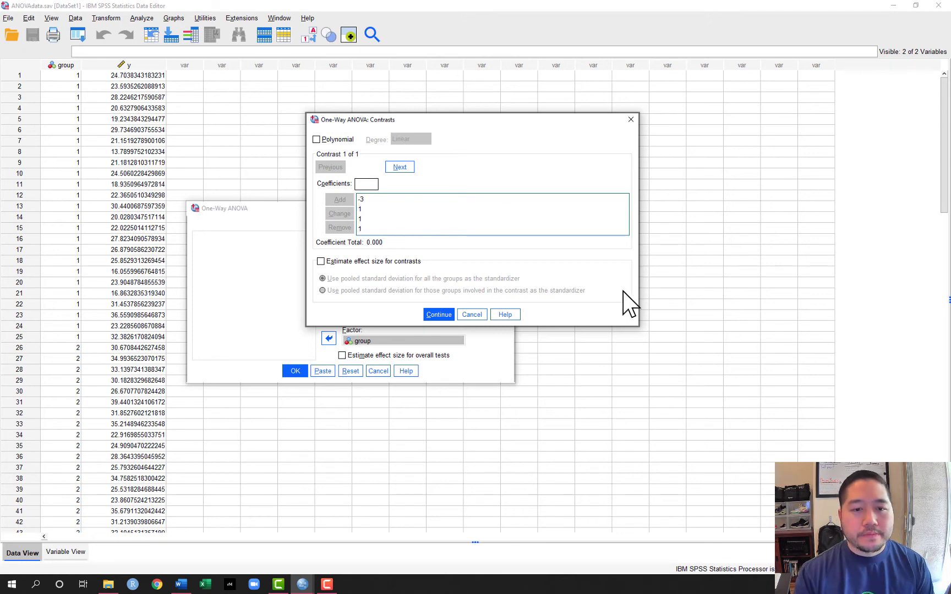
click(440, 314)
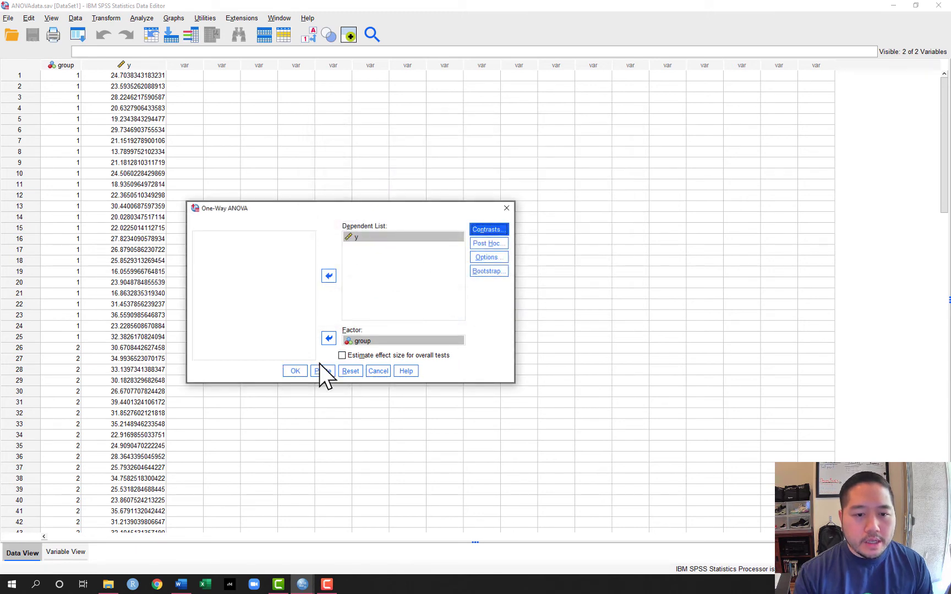
click(295, 372)
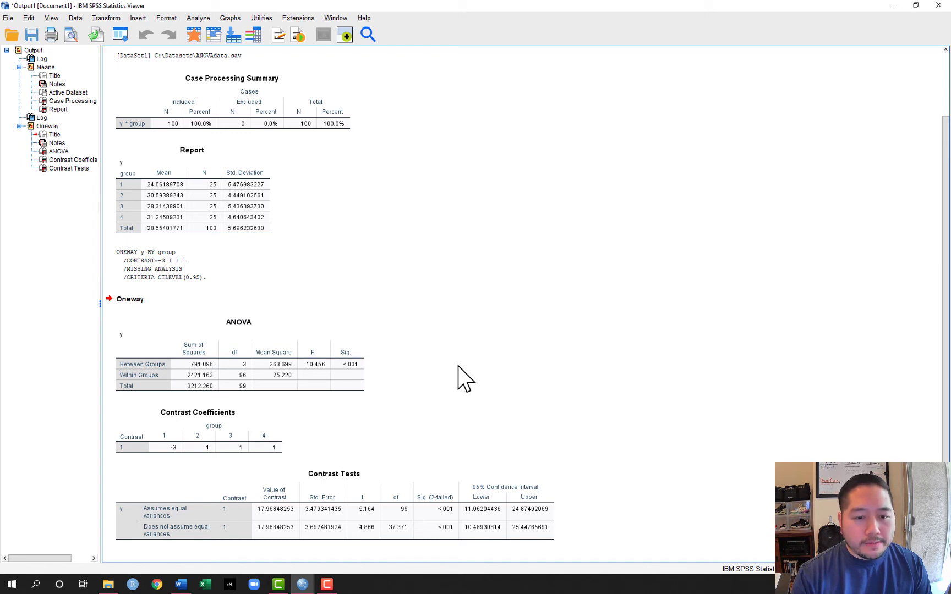
- Return to the dataset and reopen the One-Way ANOVA contrasts with y and group still assigned
mouse_move(303, 584)
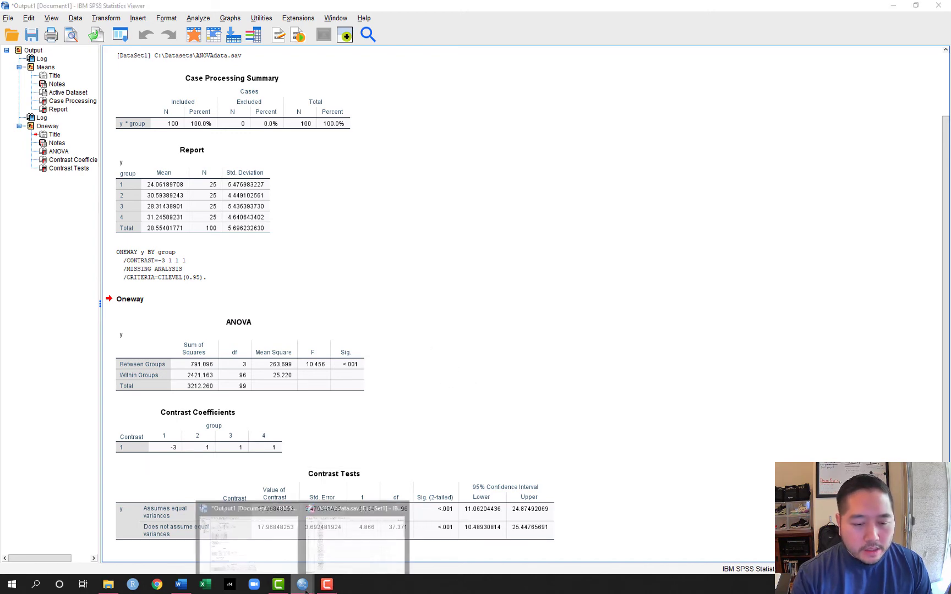
click(347, 551)
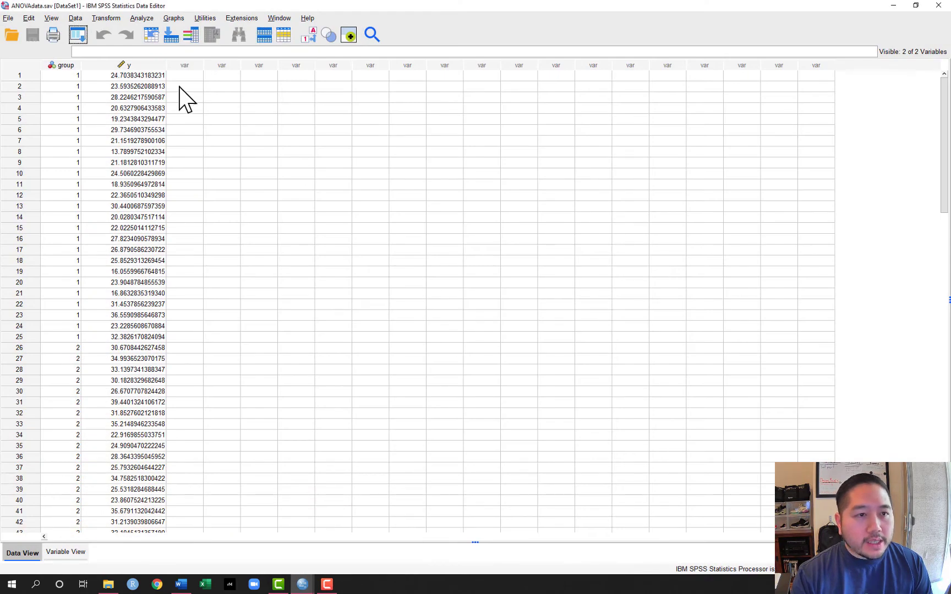
click(143, 18)
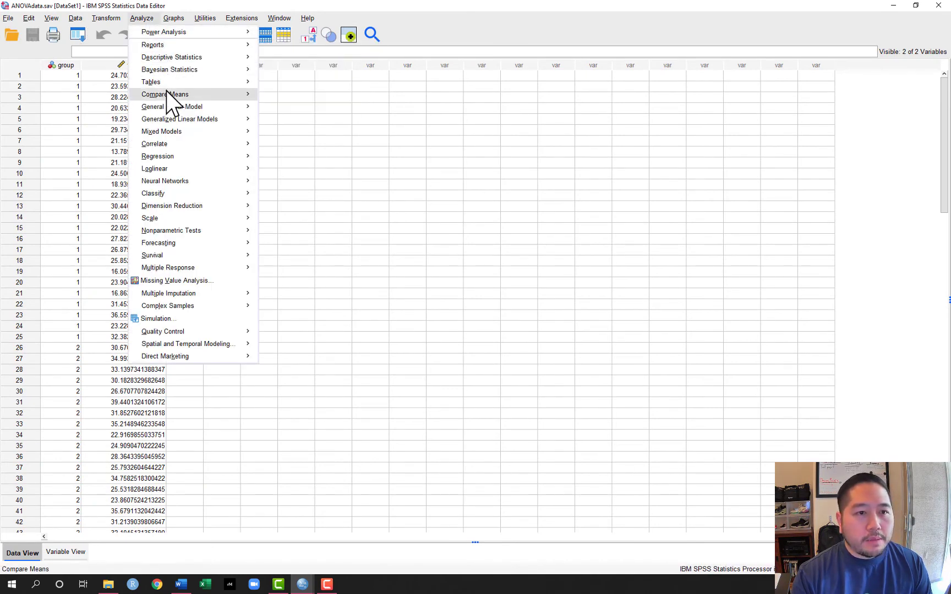
mouse_move(166, 93)
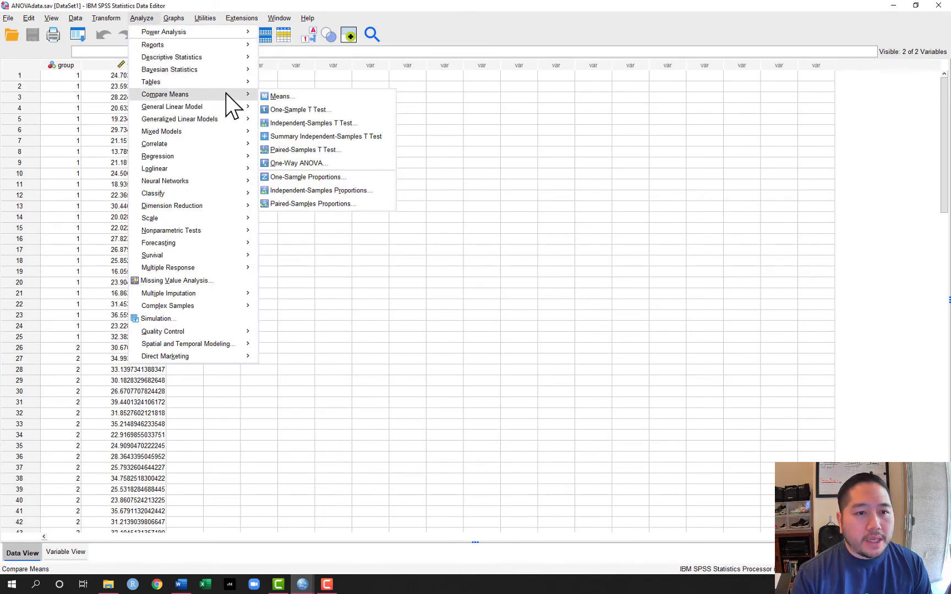
click(294, 163)
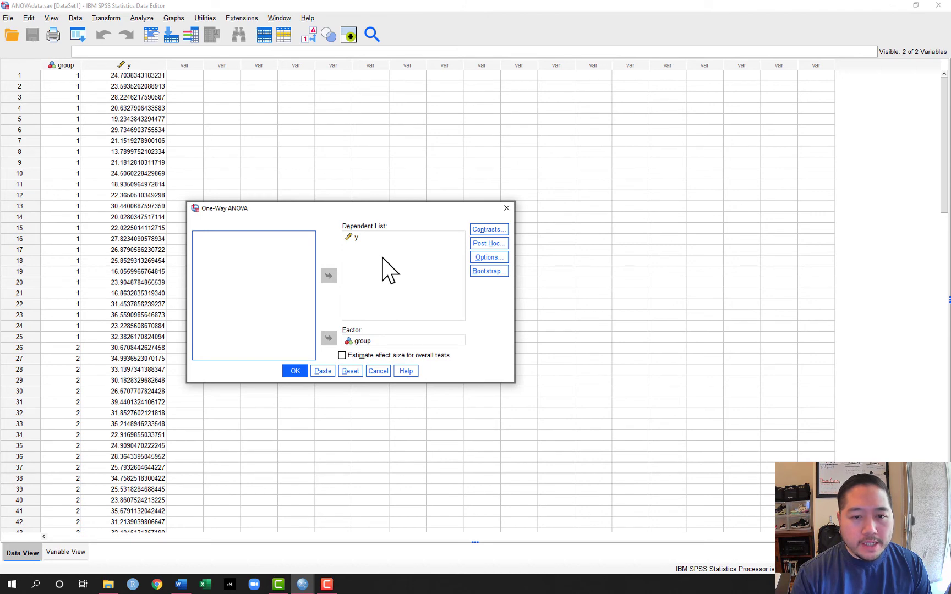
click(480, 230)
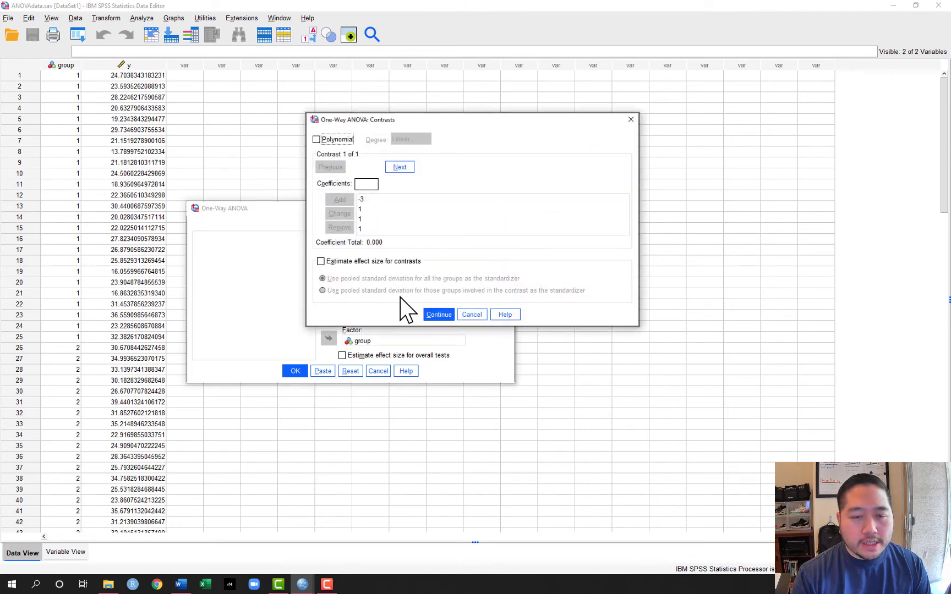
- Remove all four coefficients of the existing contrast comparing group 1 with the other groups
click(363, 200)
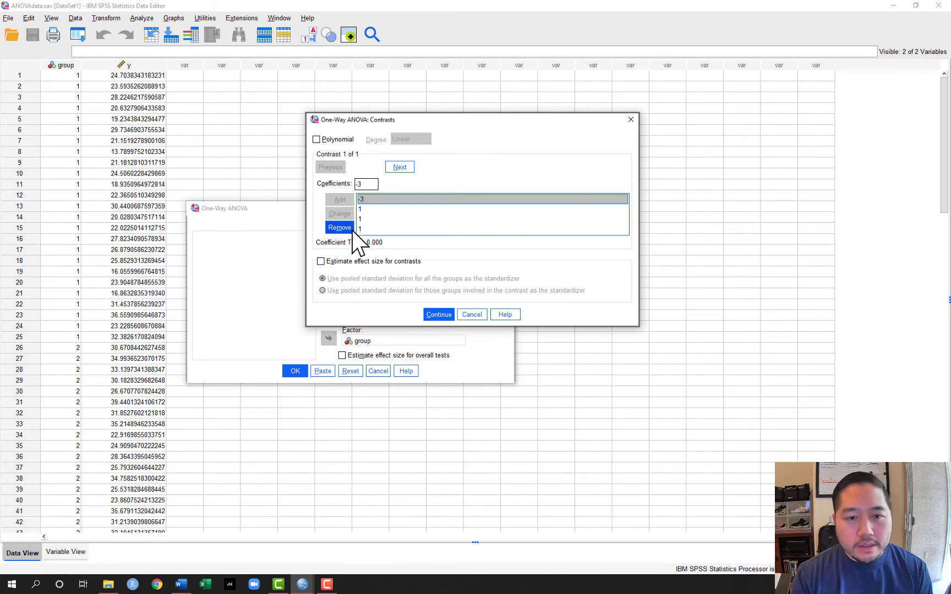
click(352, 230)
click(364, 201)
click(345, 230)
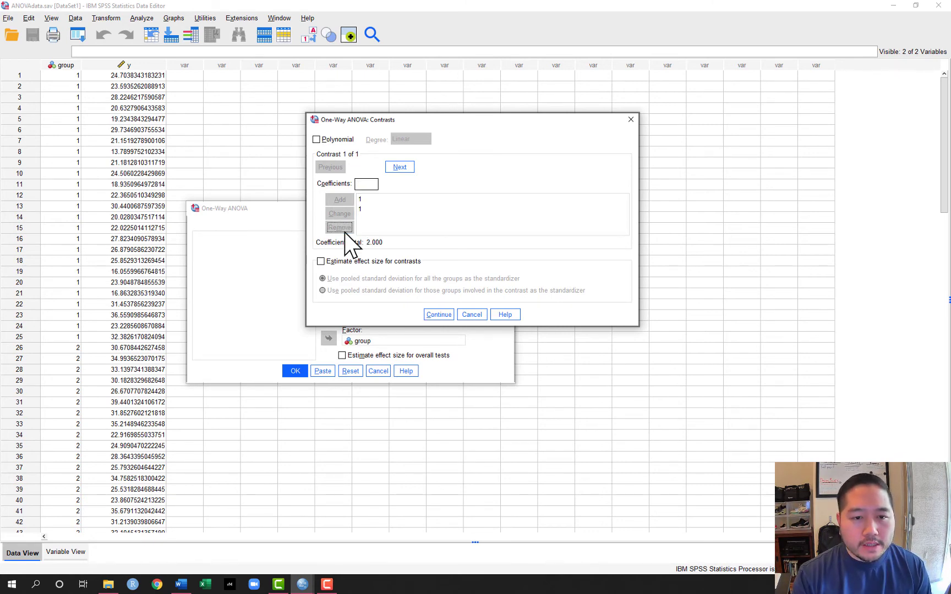
click(362, 200)
click(340, 228)
click(364, 200)
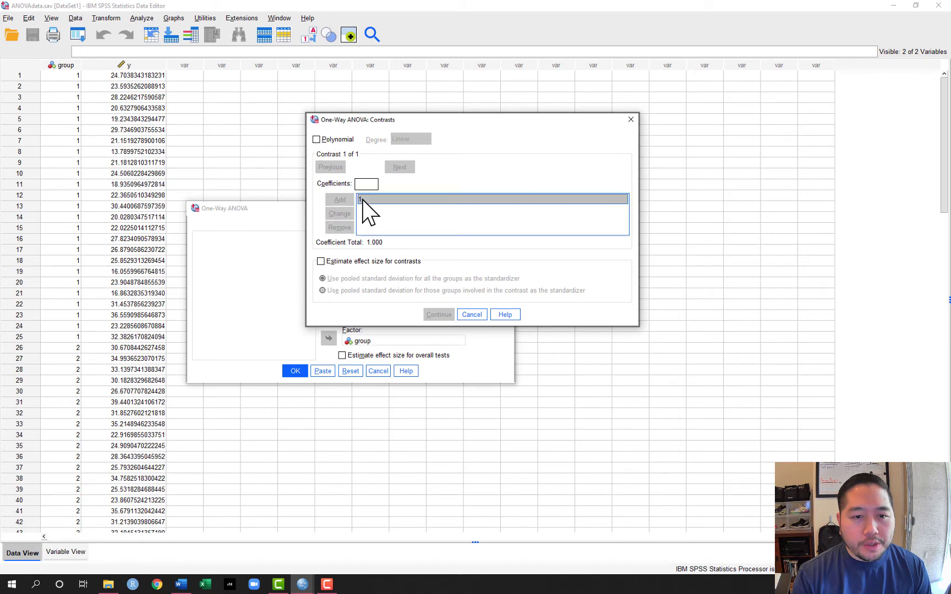
click(343, 228)
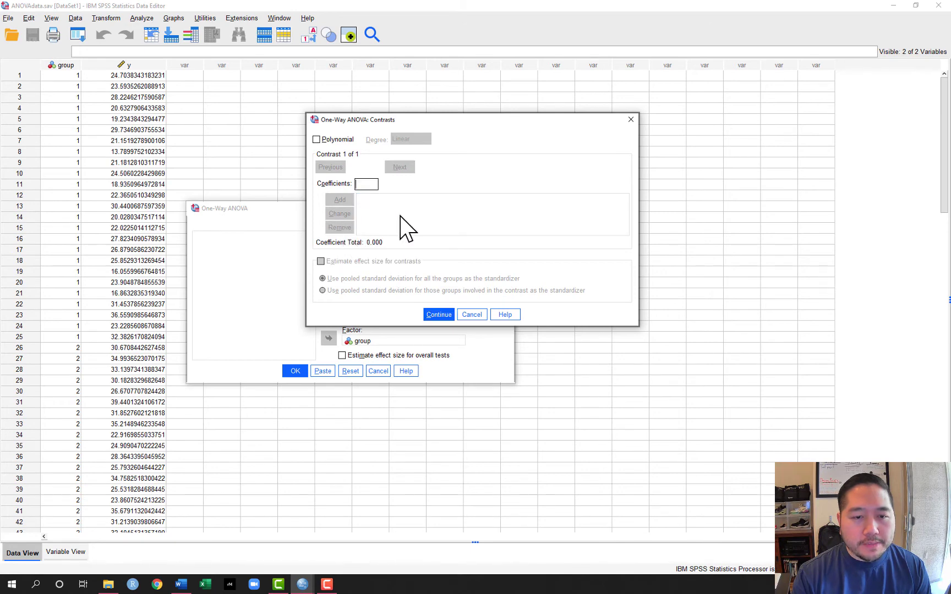
- Define a contrast comparing groups 1 and 2 with the coefficients -1, 1, 0 and 0
click(367, 184)
text(-1)
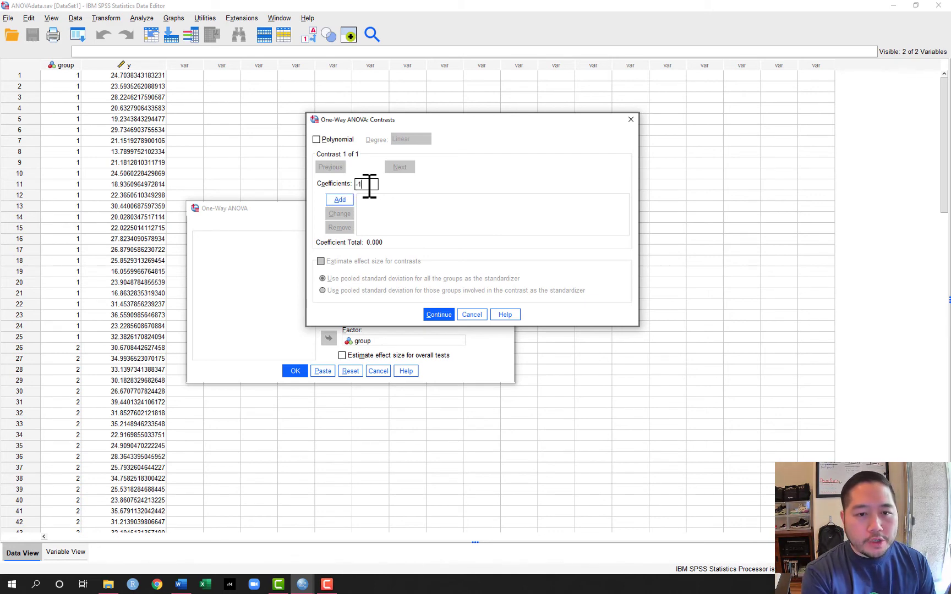
click(348, 200)
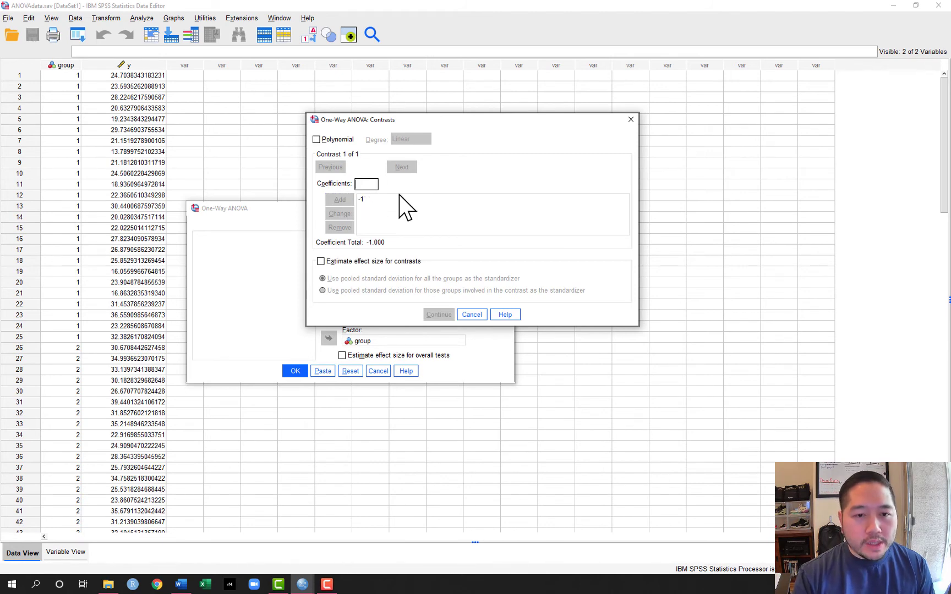
text(1)
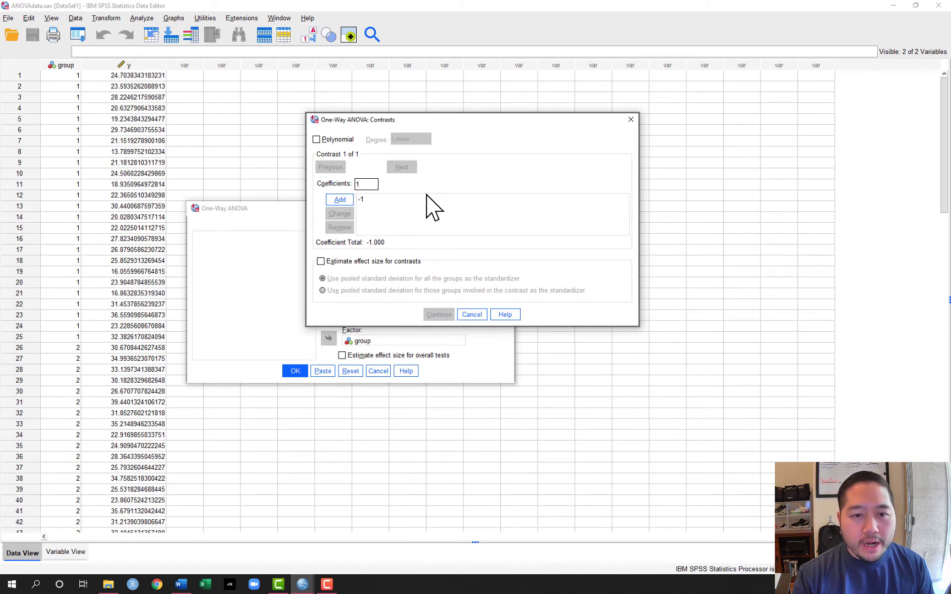
click(340, 200)
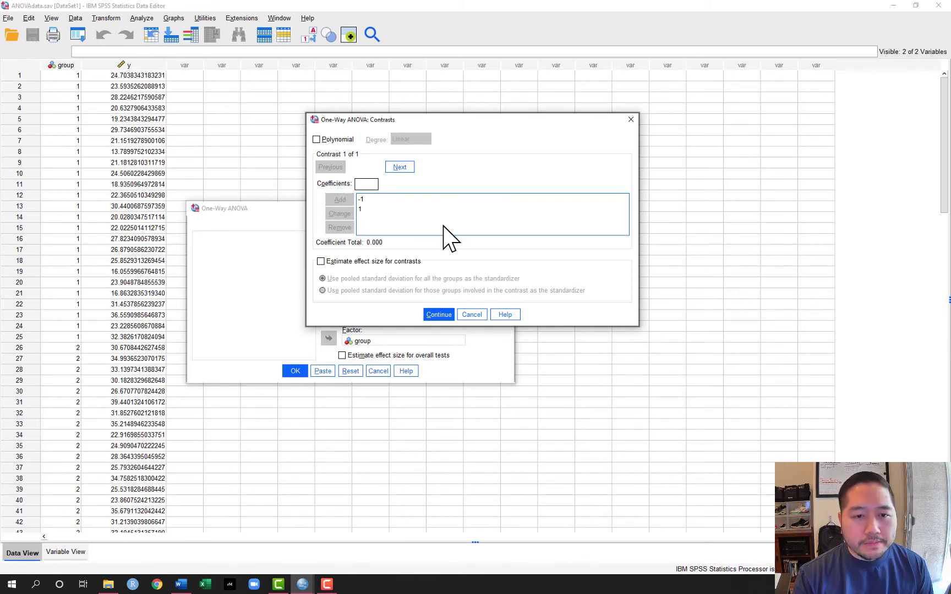
click(370, 187)
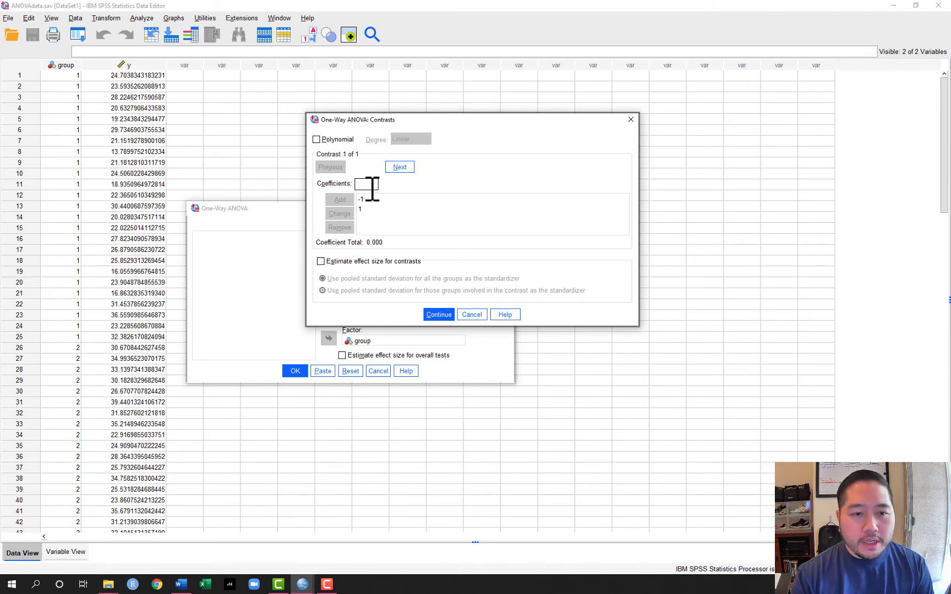
text(0)
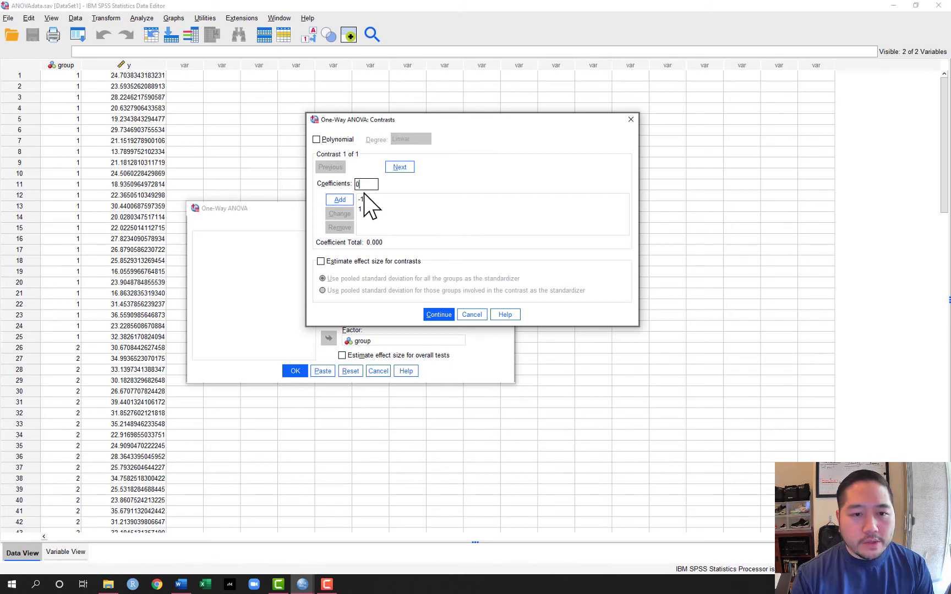
click(352, 198)
click(368, 189)
text(0)
click(340, 200)
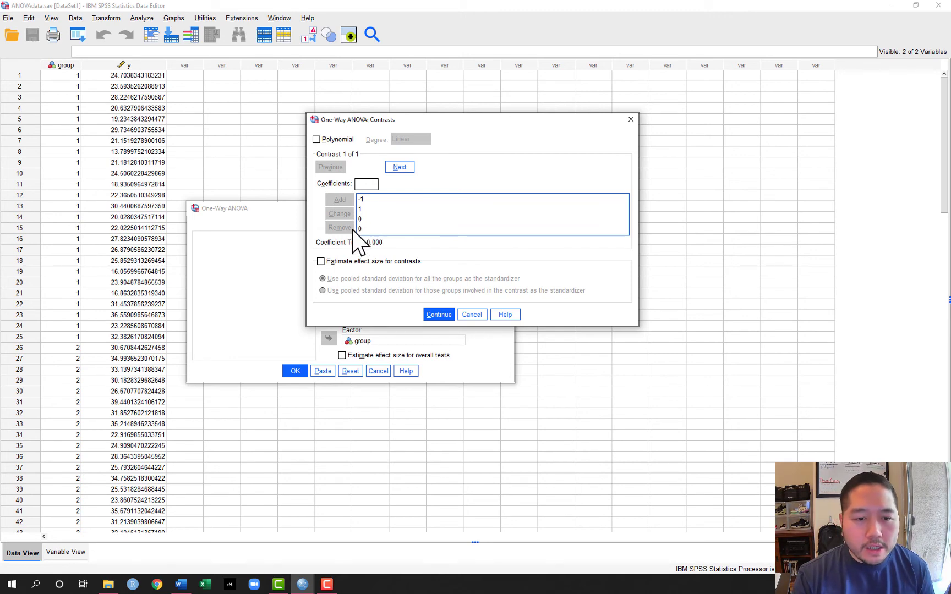
- Accept the contrast, run the One-Way ANOVA and examine the new Contrast Tests table in the output
click(439, 315)
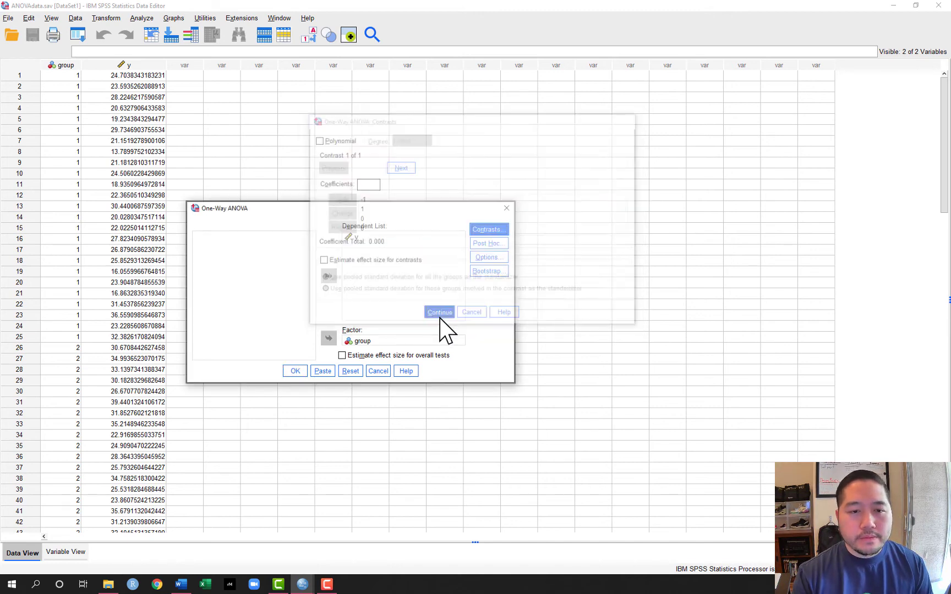
click(295, 371)
scroll(516, 399, down, 1)
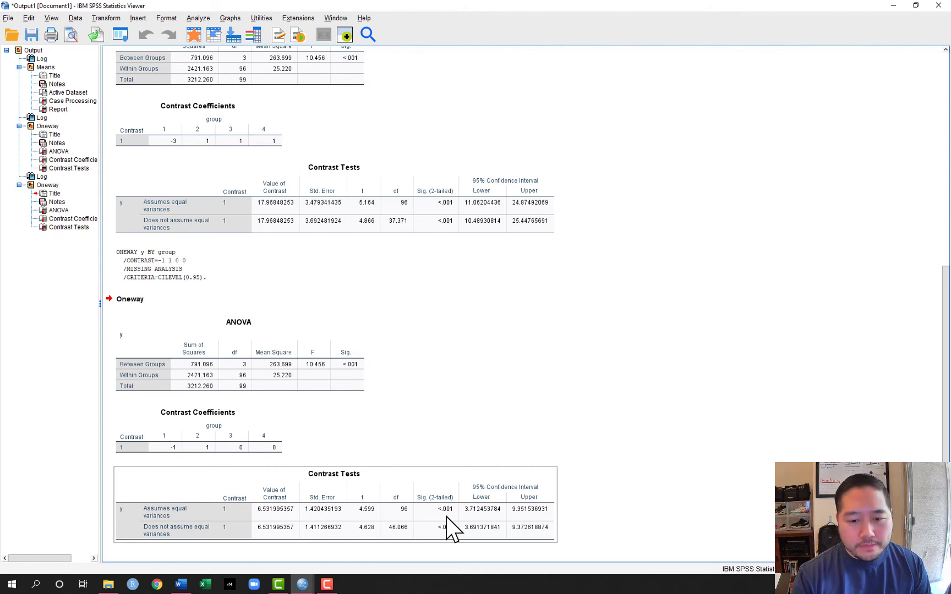
click(589, 388)
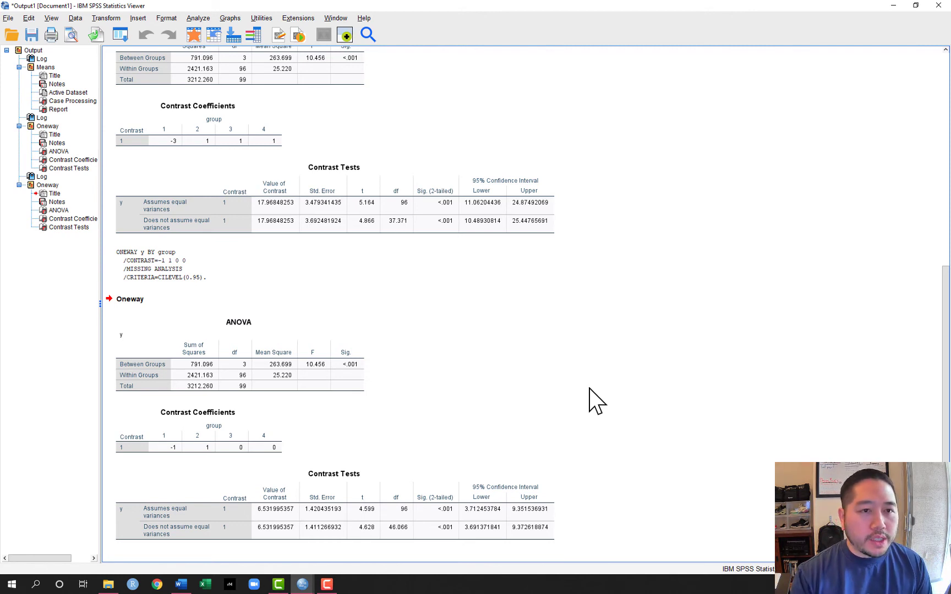
- Switch back to the ANOVAdata.sav dataset and reopen the contrast settings of the One-Way ANOVA of y by group
click(306, 586)
click(330, 572)
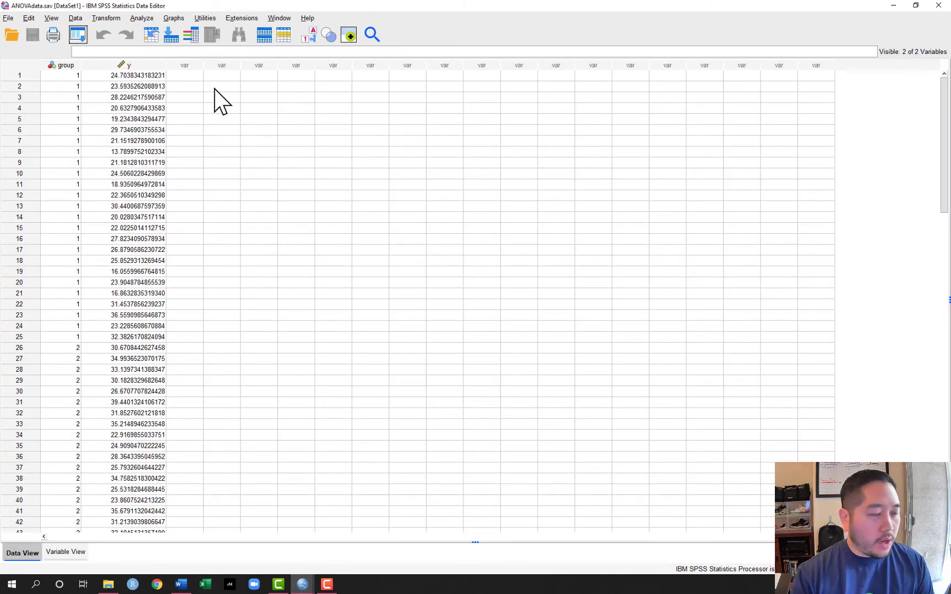
click(143, 19)
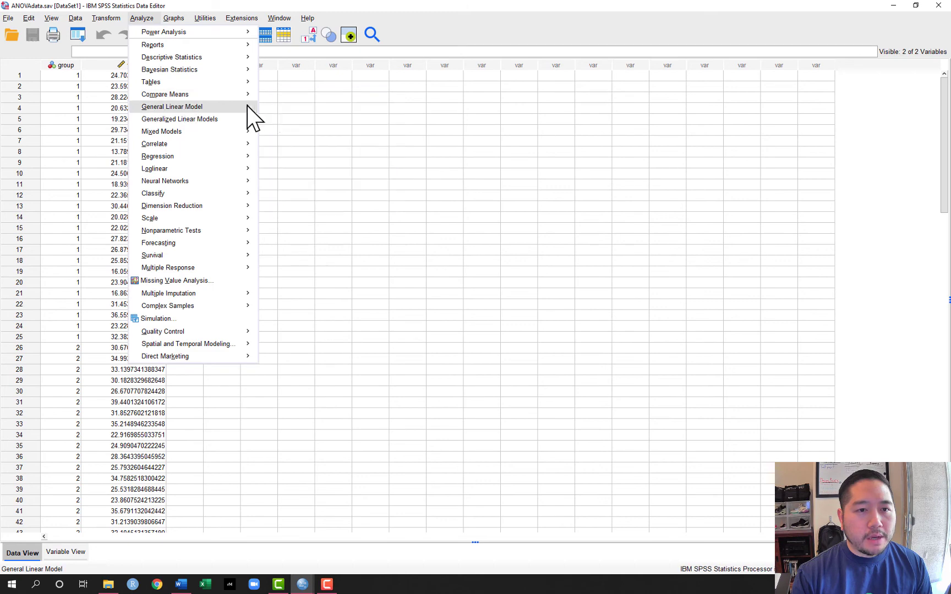
mouse_move(245, 95)
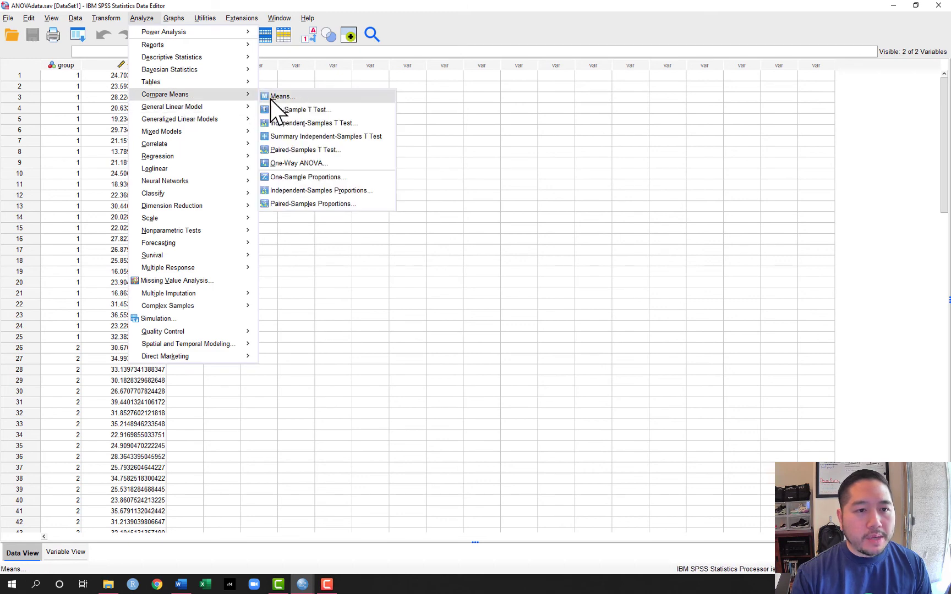
click(289, 163)
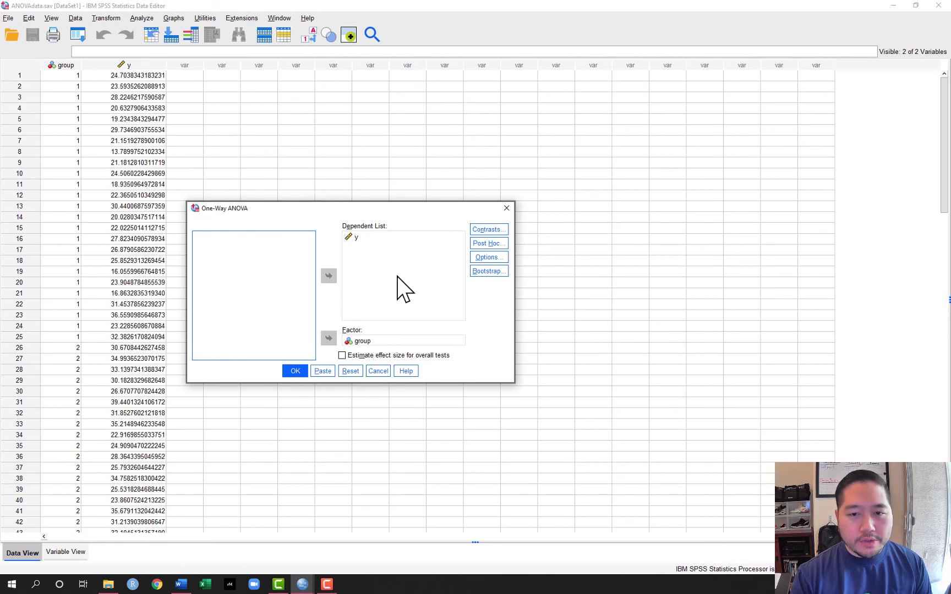
click(488, 230)
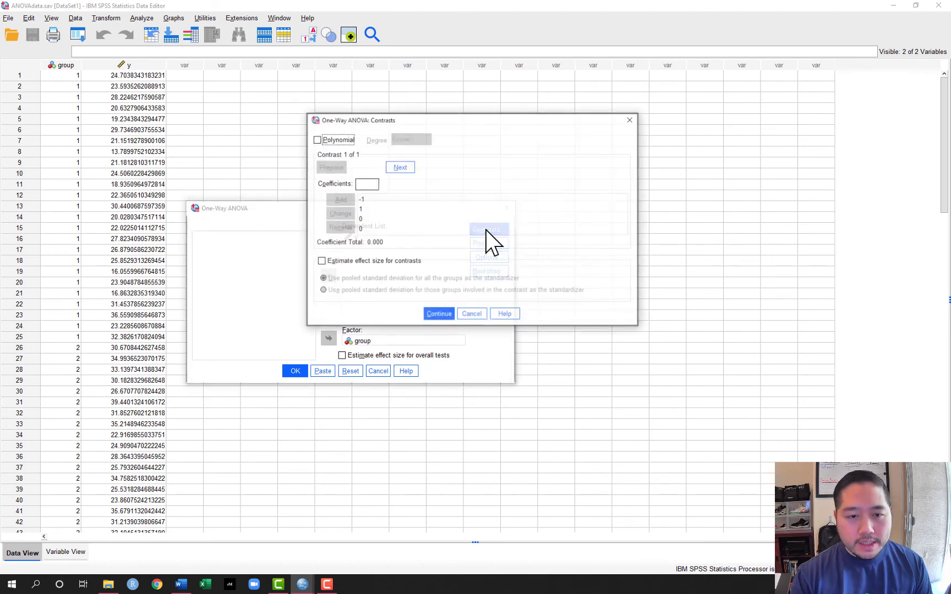
- Remove all four coefficients of the contrast comparing groups 1 and 2 and accept the empty contrast settings
click(367, 199)
click(342, 228)
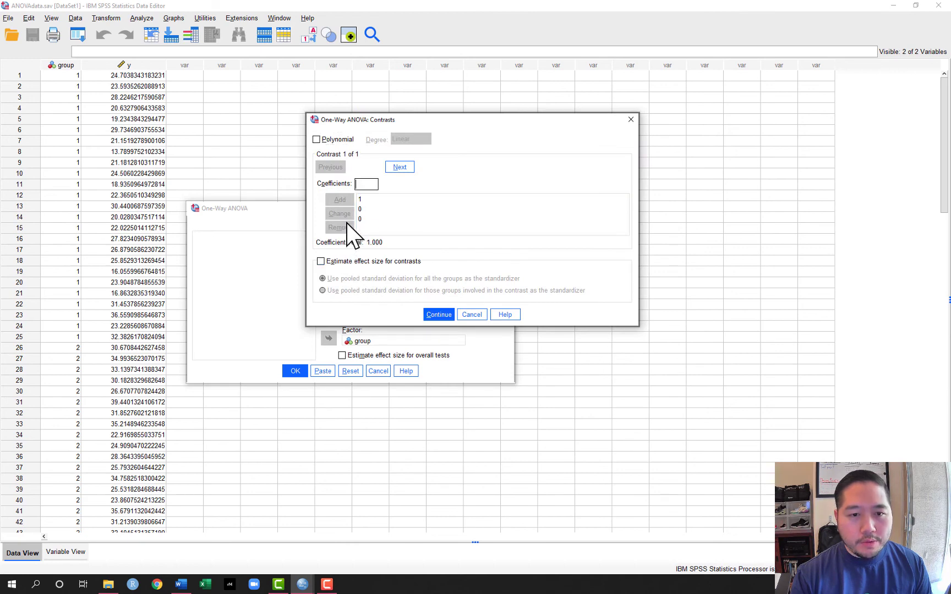
click(360, 199)
click(351, 227)
click(360, 199)
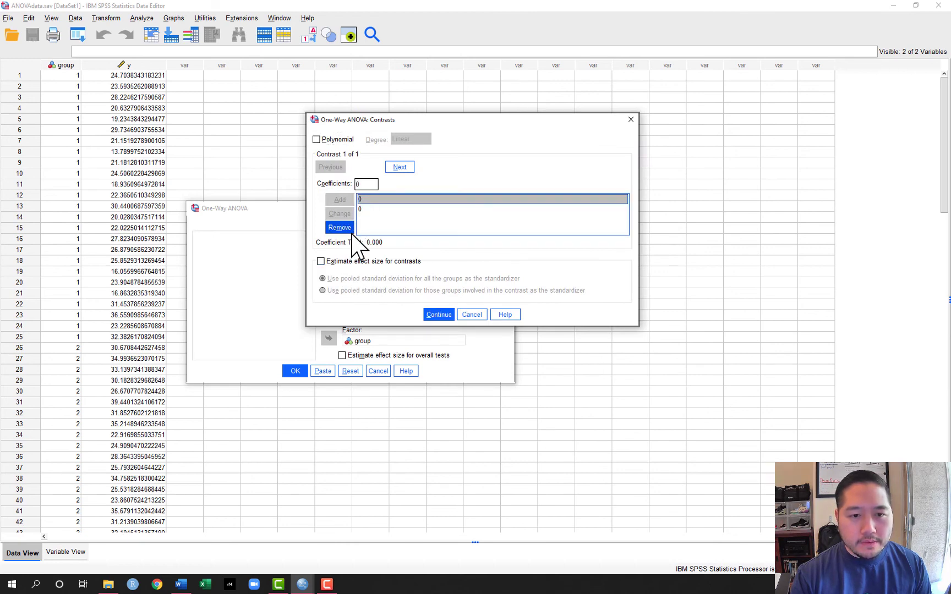
click(350, 227)
click(361, 199)
click(344, 228)
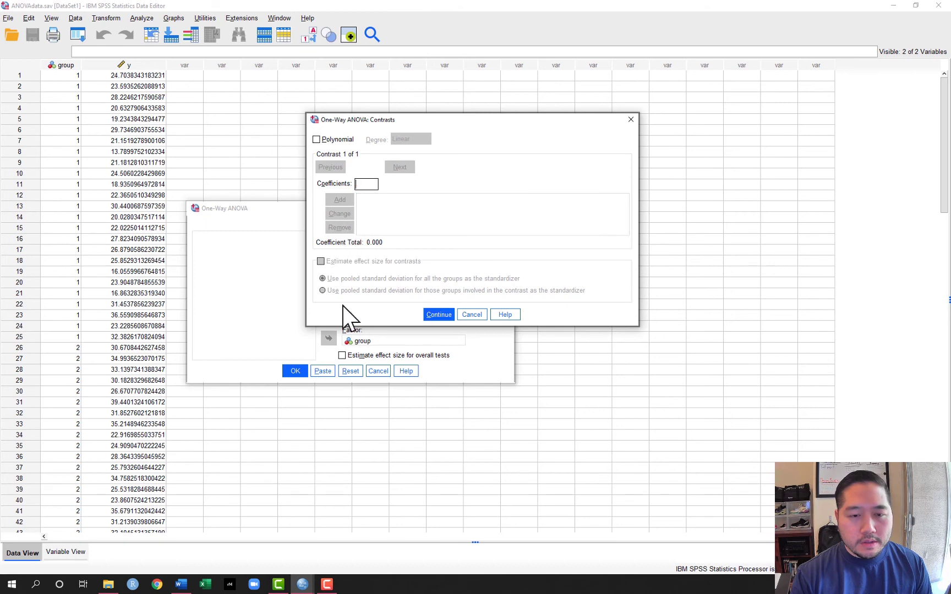
click(439, 315)
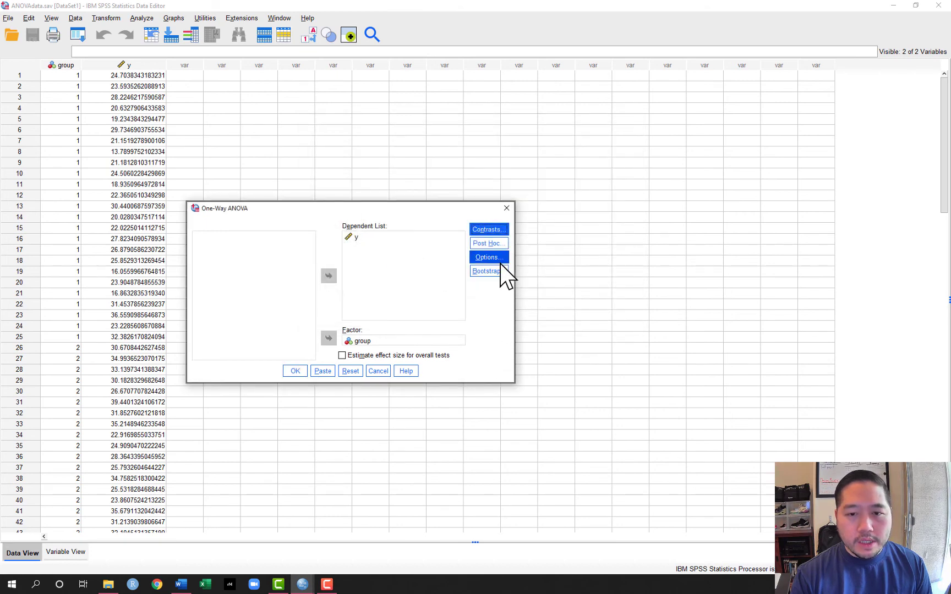
- Enable the Tukey post hoc test for the One-Way ANOVA, keeping the same significance level as in the options
click(499, 245)
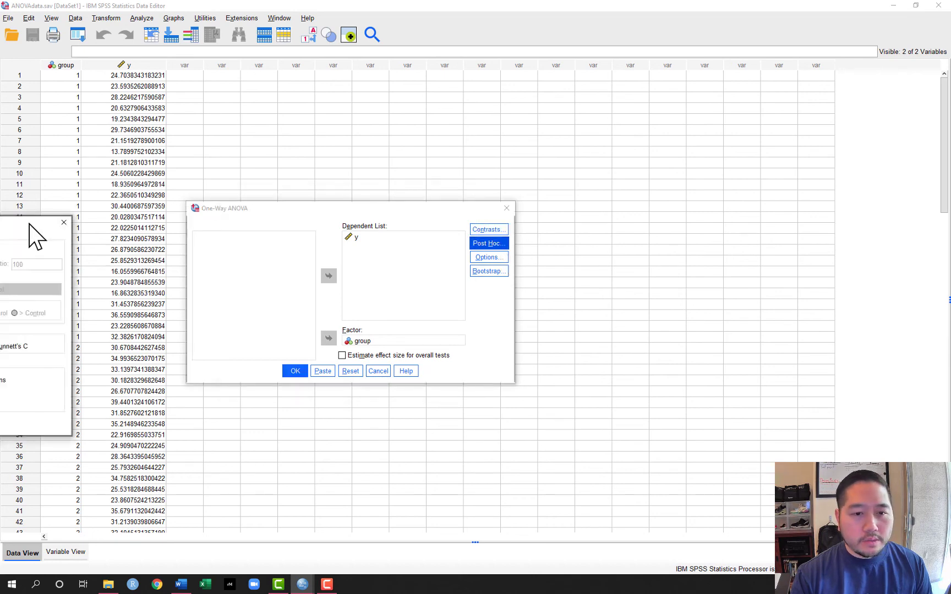
drag(30, 230, 493, 100)
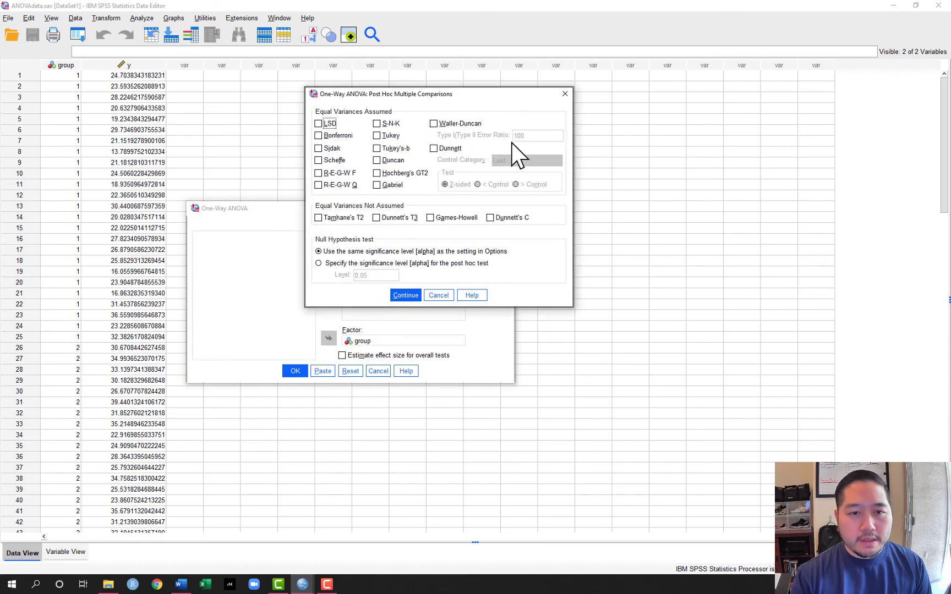
click(388, 138)
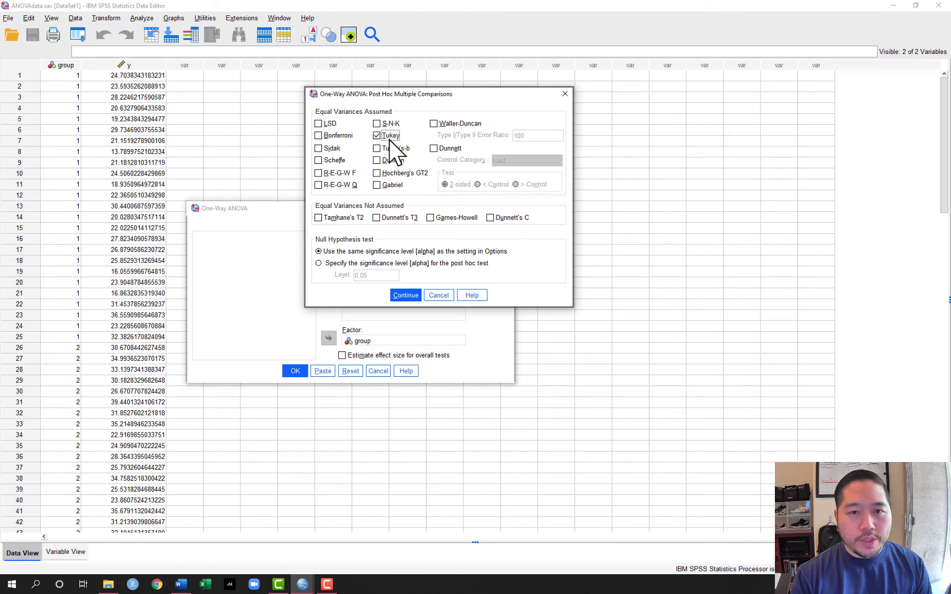
click(407, 298)
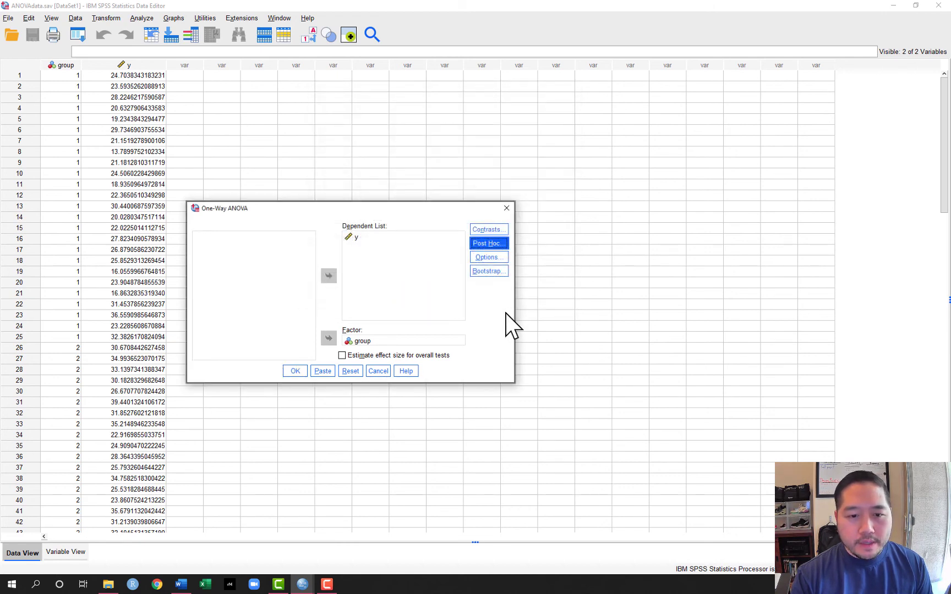
- Run the One-Way ANOVA and examine the Tukey HSD Multiple Comparisons and Homogeneous Subsets tables in the output
click(294, 372)
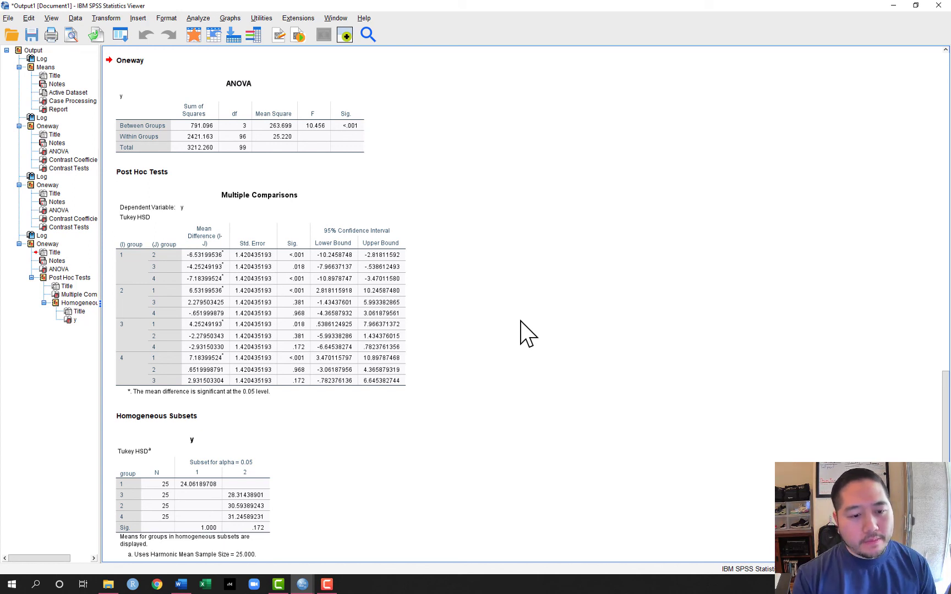
scroll(527, 334, down, 1)
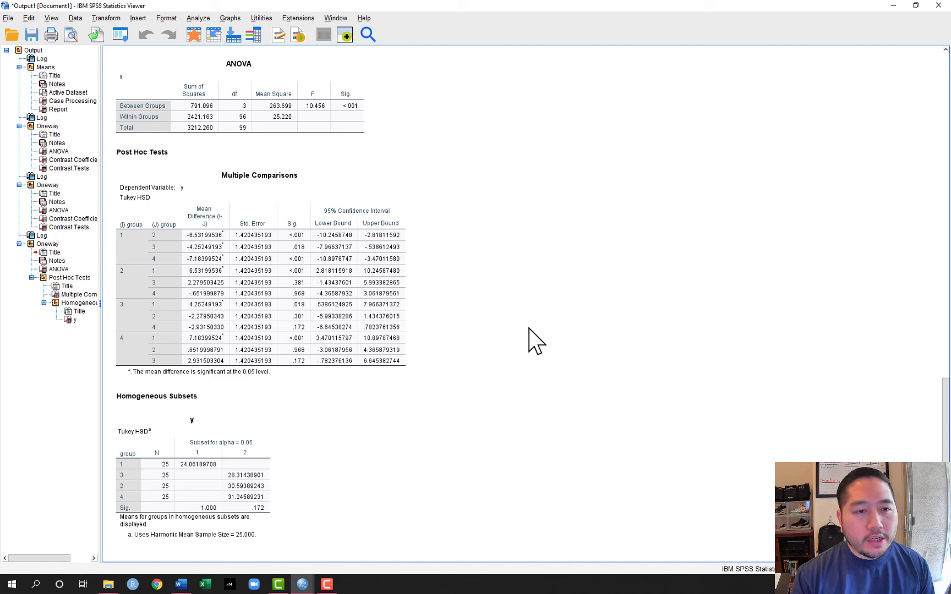
scroll(534, 330, up, 1)
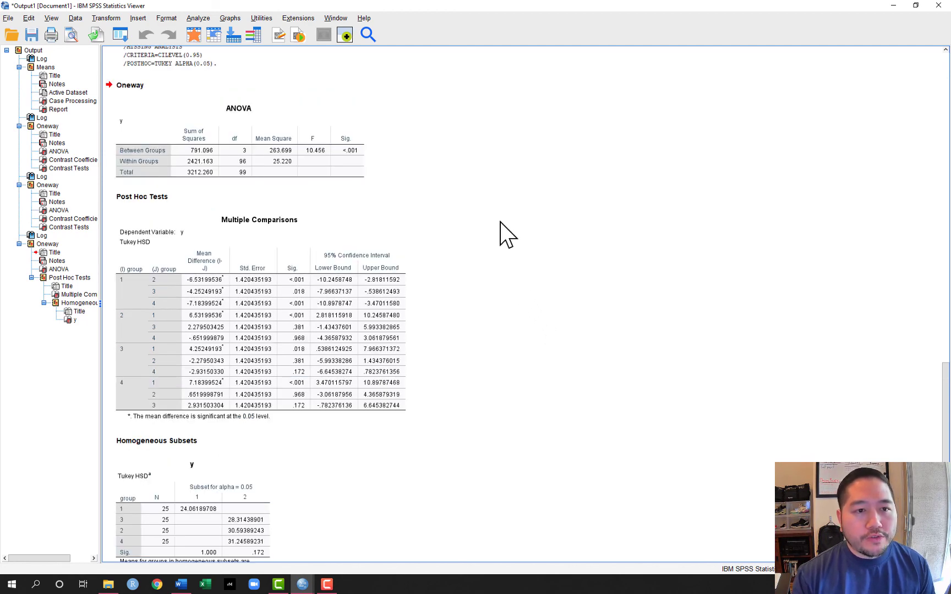